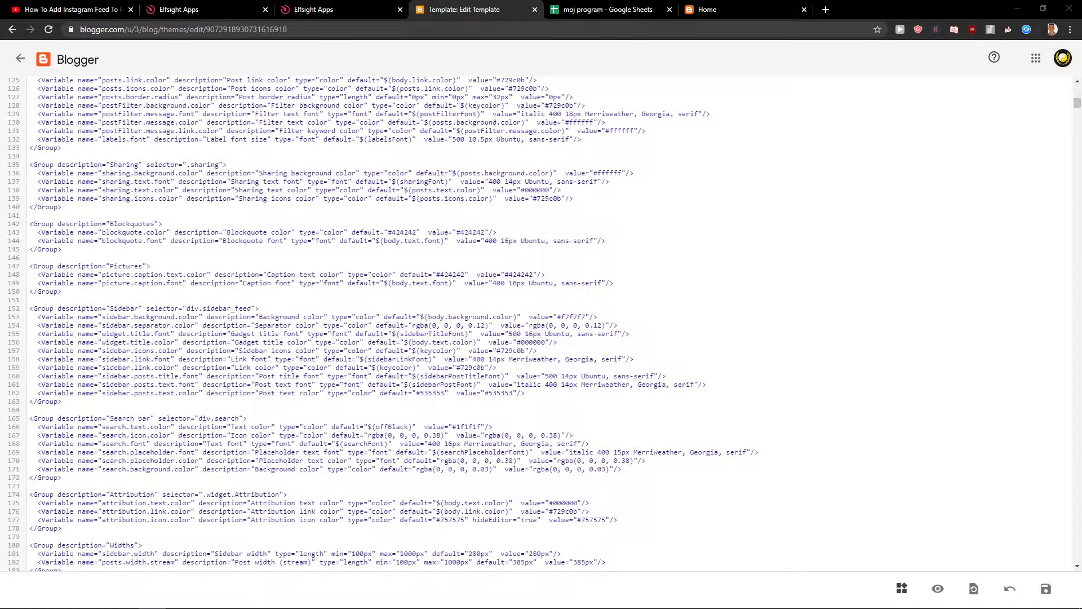
Open the elfsight.com link from the YouTube video description in a new tab and switch to it
{"action": "left_click", "coordinate": [38, 7]}
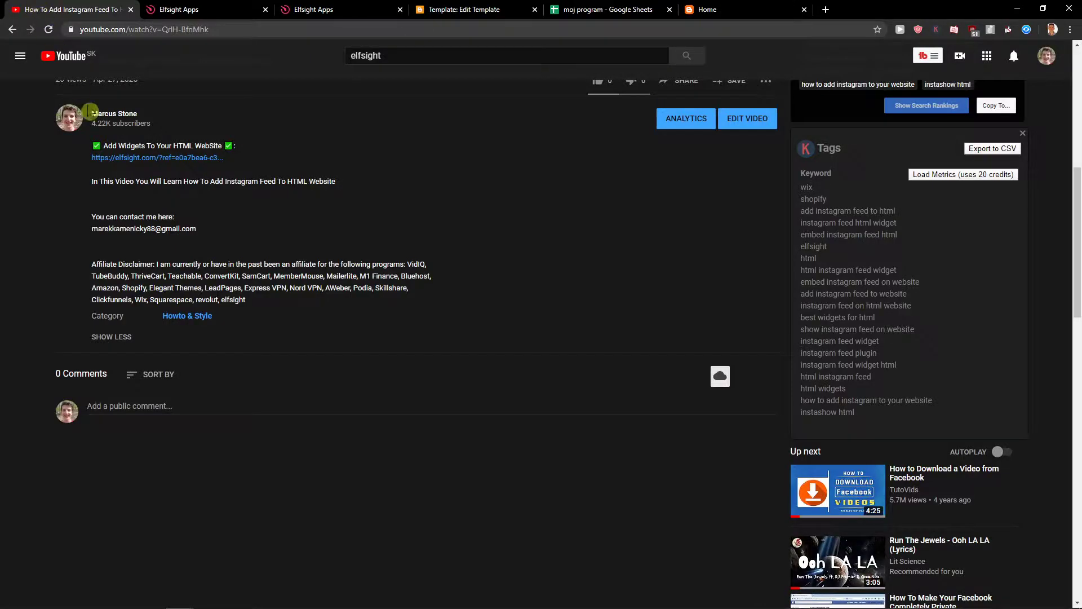
{"action": "middle_click", "coordinate": [150, 159]}
{"action": "left_click", "coordinate": [183, 7]}
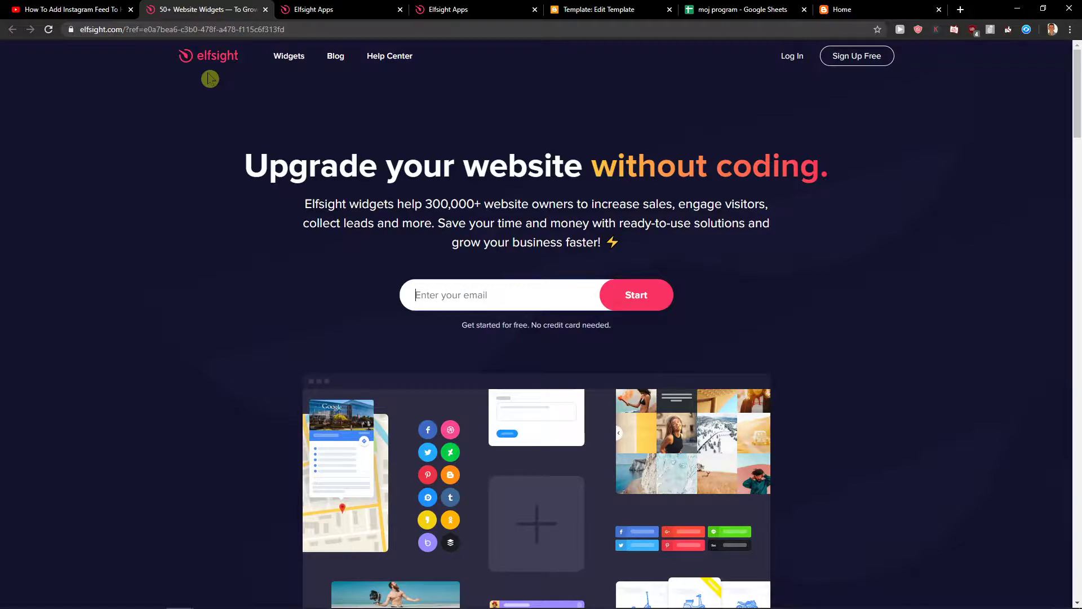
Visit Elfsight's Sign Up Free page, dismiss the saved email suggestions, then return to My applications
{"action": "left_click", "coordinate": [854, 61]}
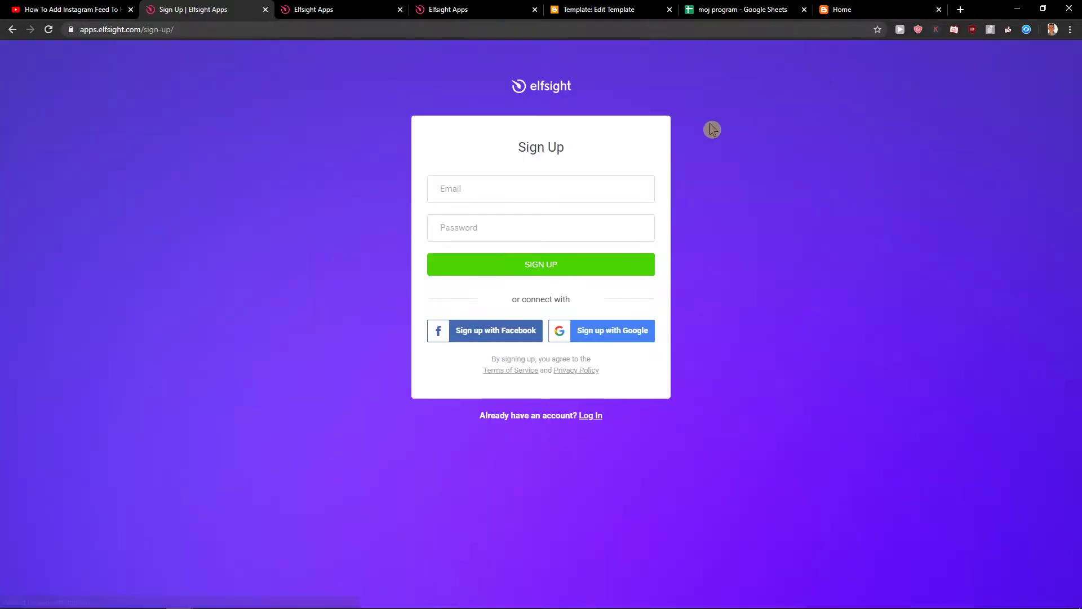
{"action": "left_click", "coordinate": [548, 181]}
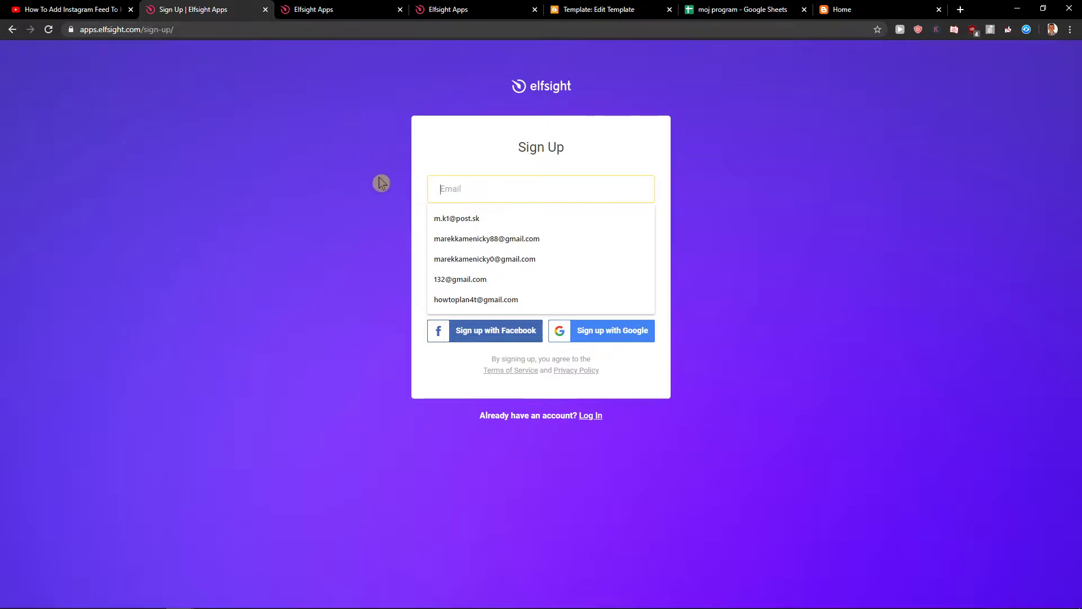
{"action": "key", "text": "Escape"}
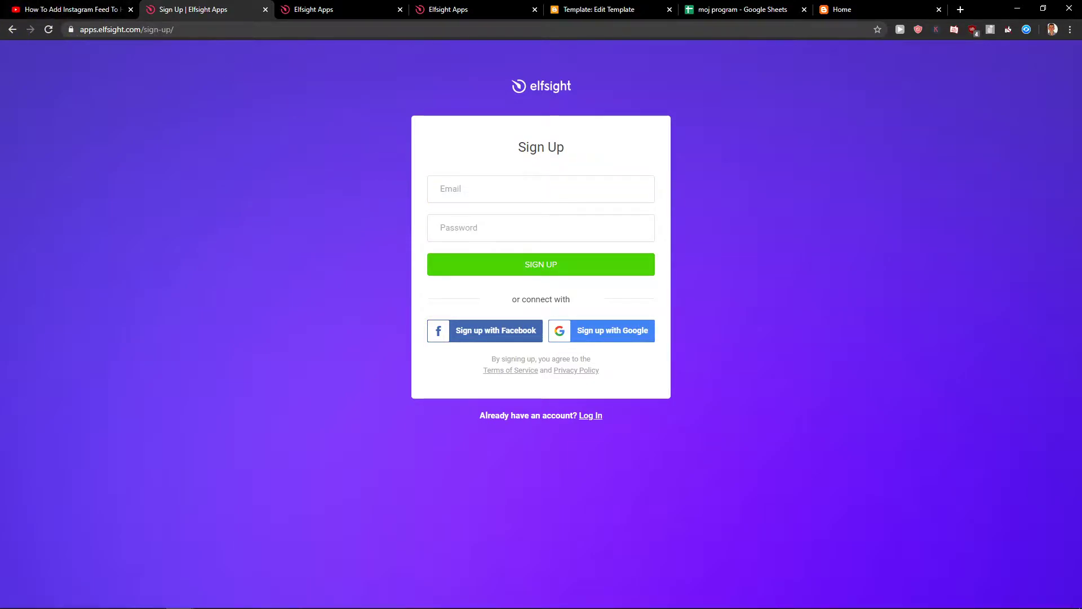
{"action": "left_click", "coordinate": [10, 30]}
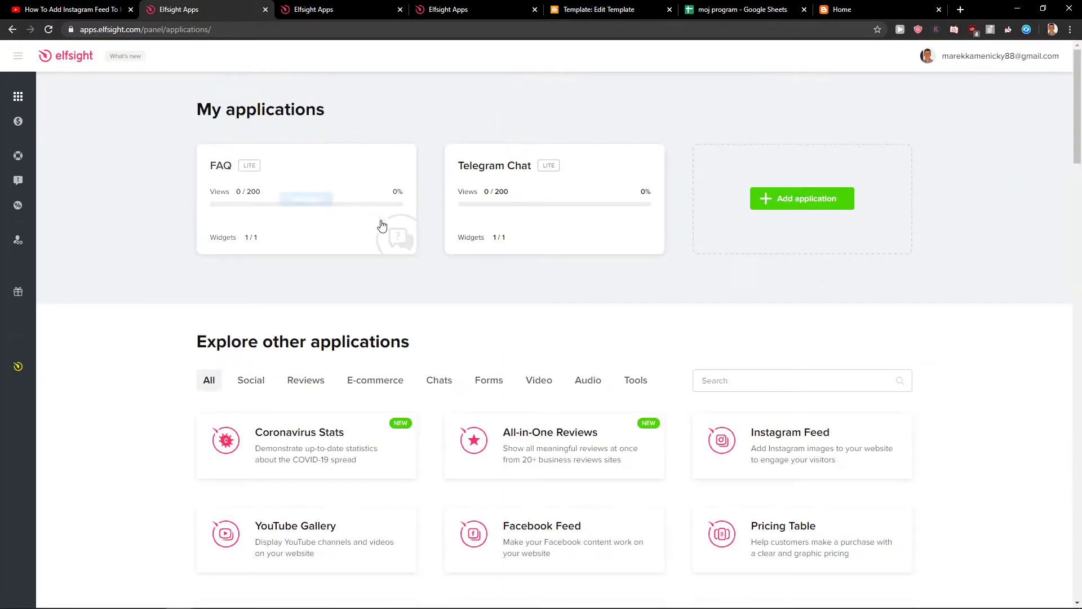
Search applications for 'pop', create a Popup widget and continue with the Newsletter Subscribe template
{"action": "left_click", "coordinate": [718, 388]}
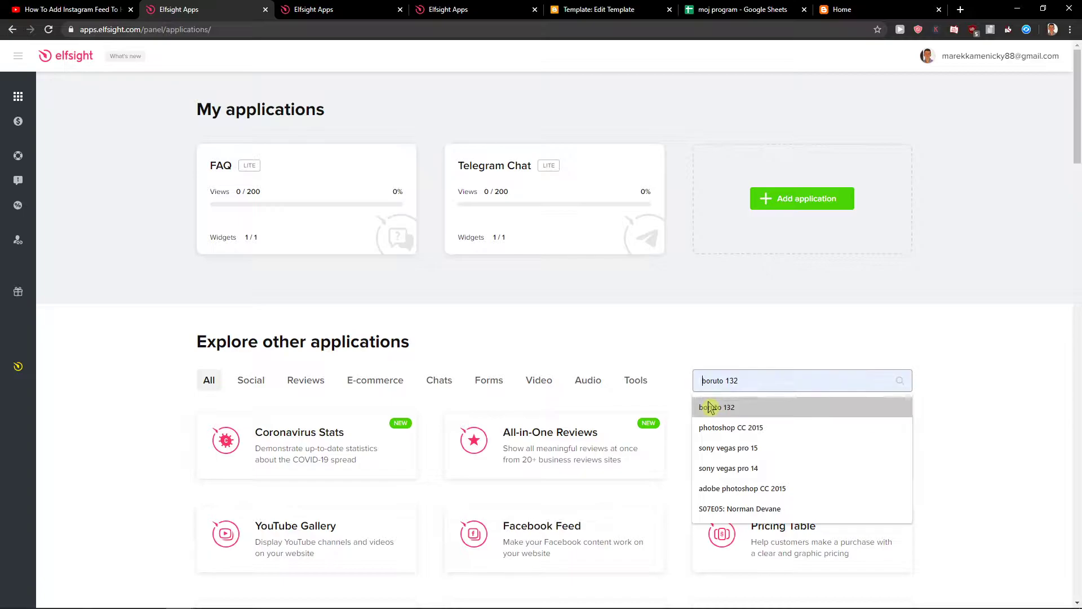
{"action": "type", "text": "pop up"}
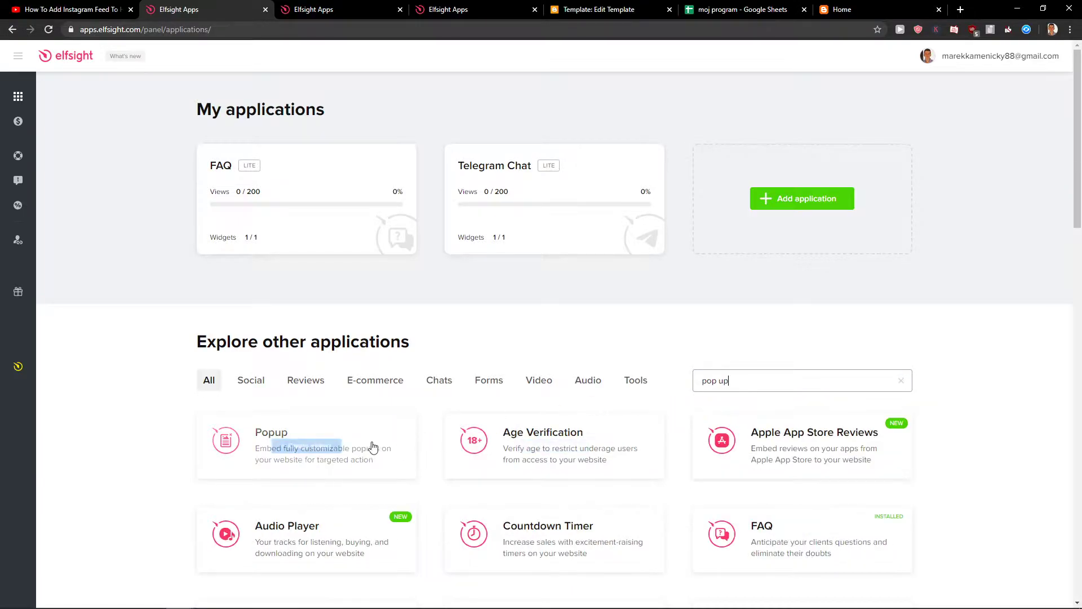
{"action": "left_click", "coordinate": [375, 447]}
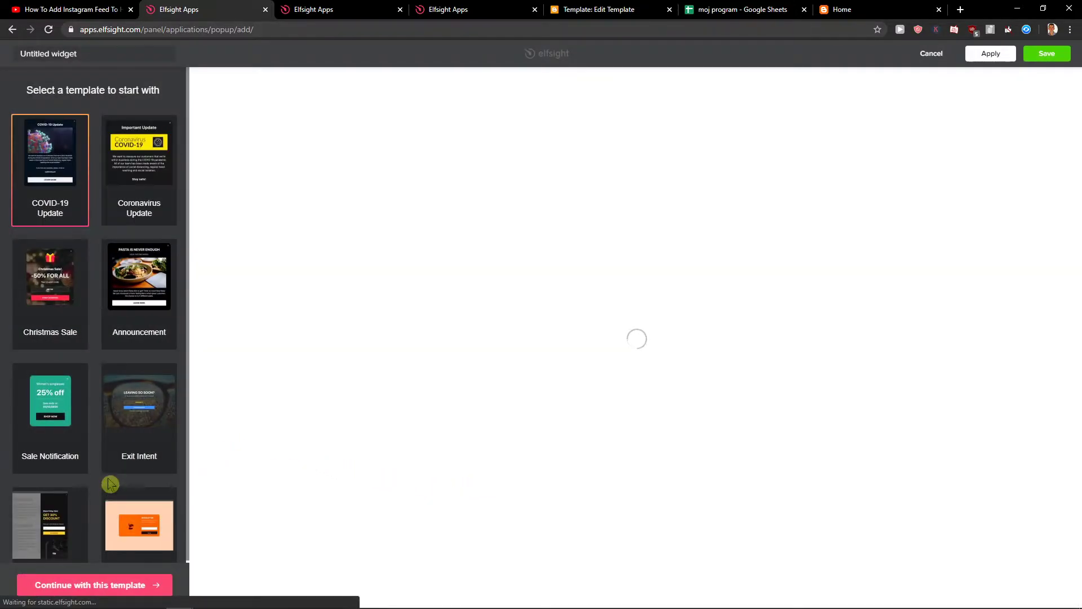
{"action": "scroll", "coordinate": [155, 514], "scroll_direction": "down", "scroll_amount": 1}
{"action": "left_click", "coordinate": [157, 517]}
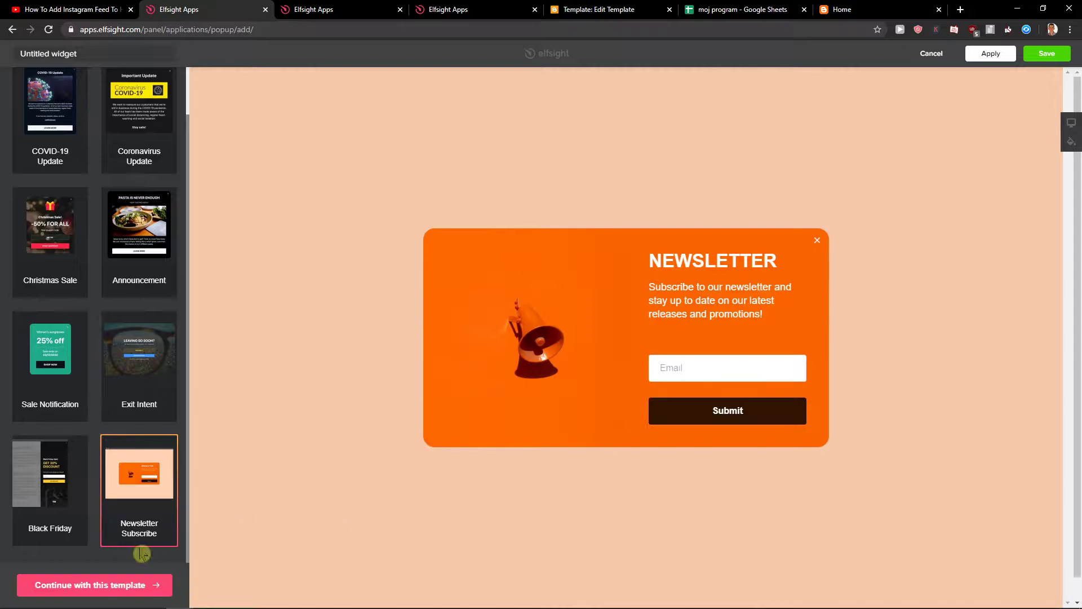
{"action": "left_click", "coordinate": [151, 584]}
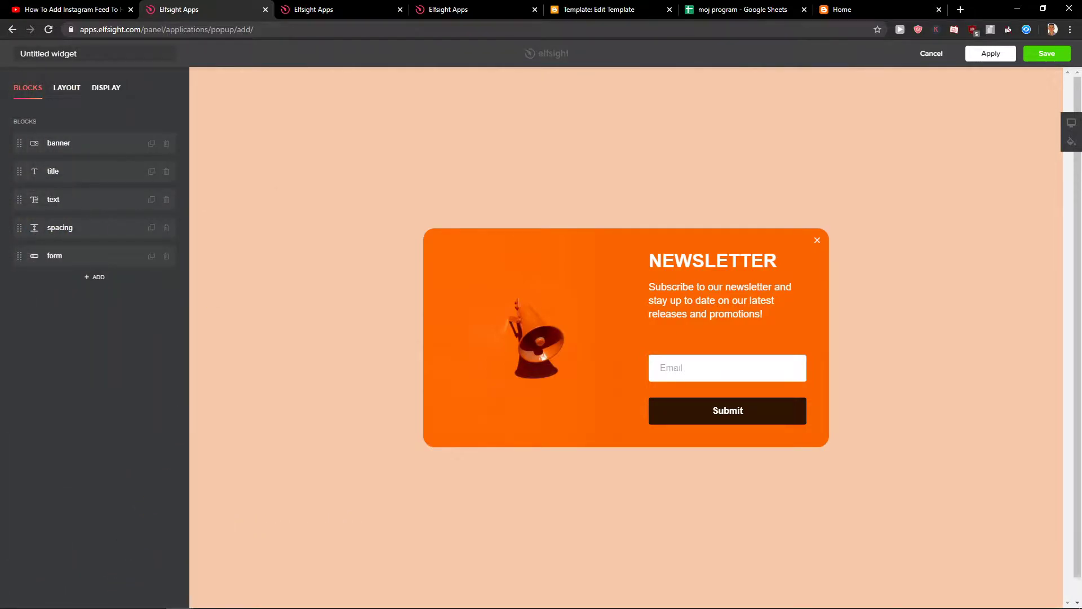
Look through the banner and title block settings, ending in the banner block
{"action": "left_click", "coordinate": [91, 143]}
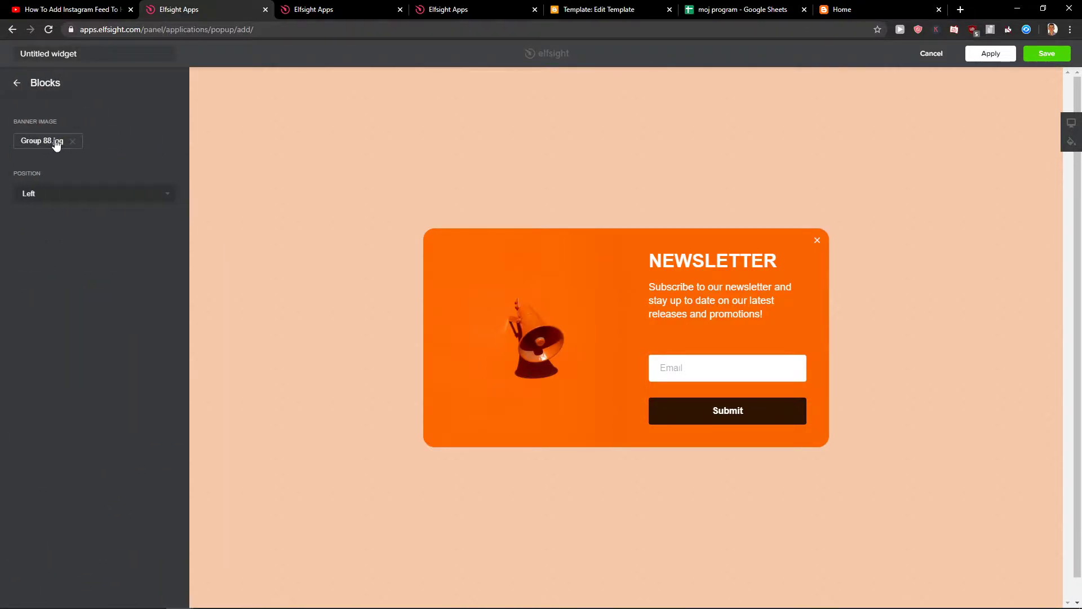
{"action": "left_click", "coordinate": [12, 91]}
{"action": "left_click", "coordinate": [82, 174]}
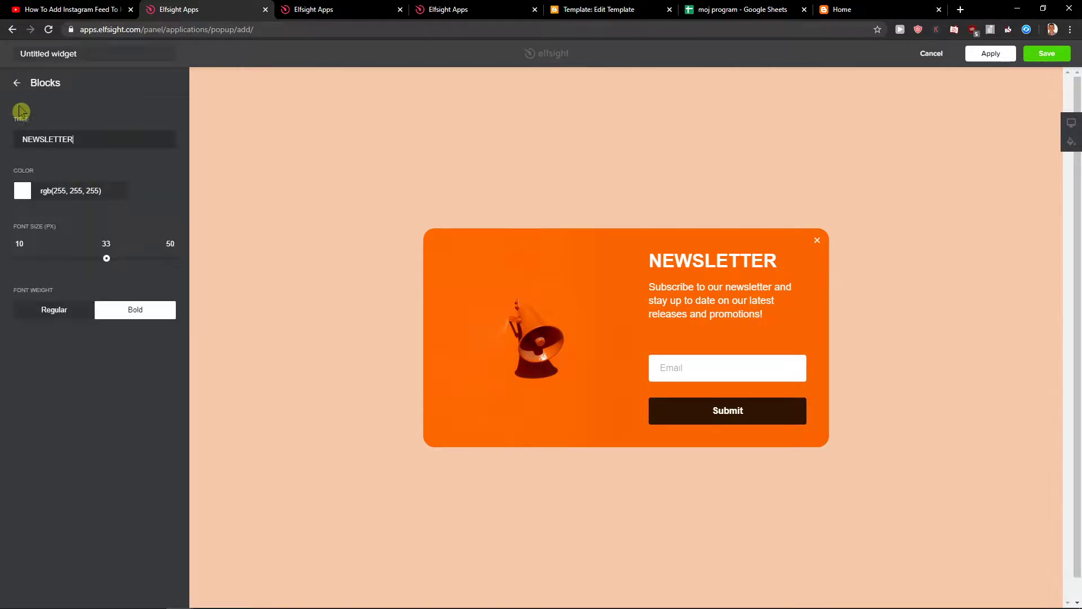
{"action": "left_click", "coordinate": [20, 91]}
{"action": "left_click", "coordinate": [74, 142]}
Replace the banner image Group 88.jpg with an uploaded Baby Yoda picture
{"action": "left_click", "coordinate": [40, 142]}
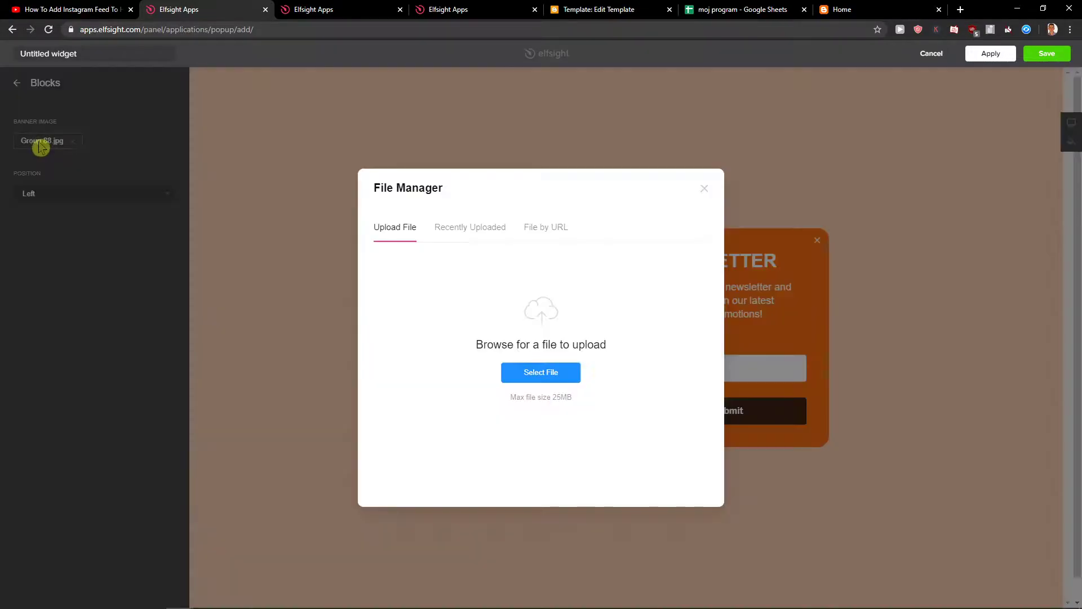
{"action": "left_click", "coordinate": [544, 373]}
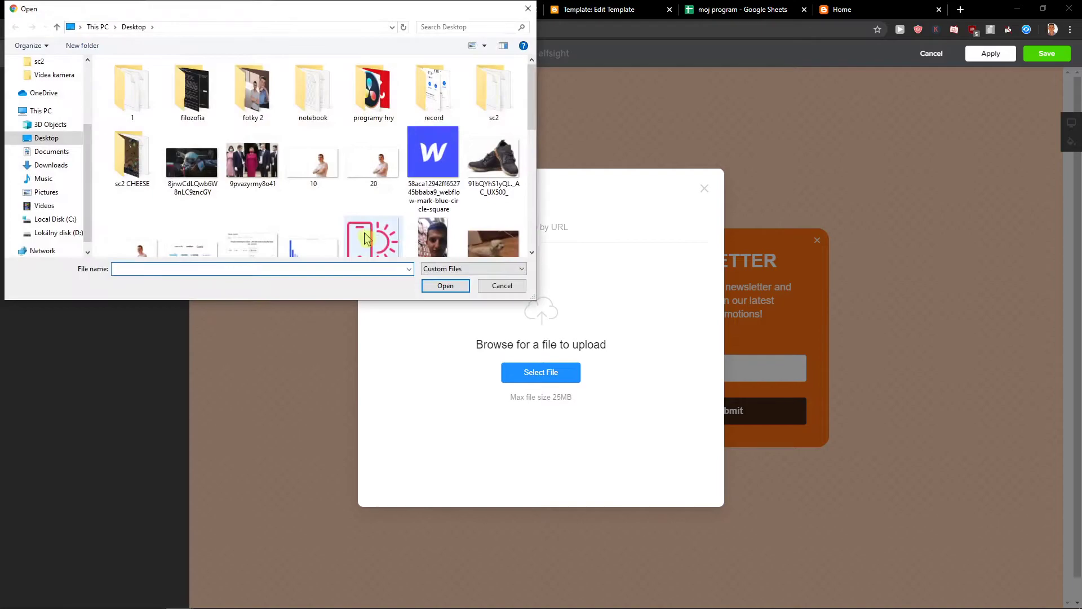
{"action": "scroll", "coordinate": [364, 241], "scroll_direction": "down", "scroll_amount": 1}
{"action": "double_click", "coordinate": [174, 150]}
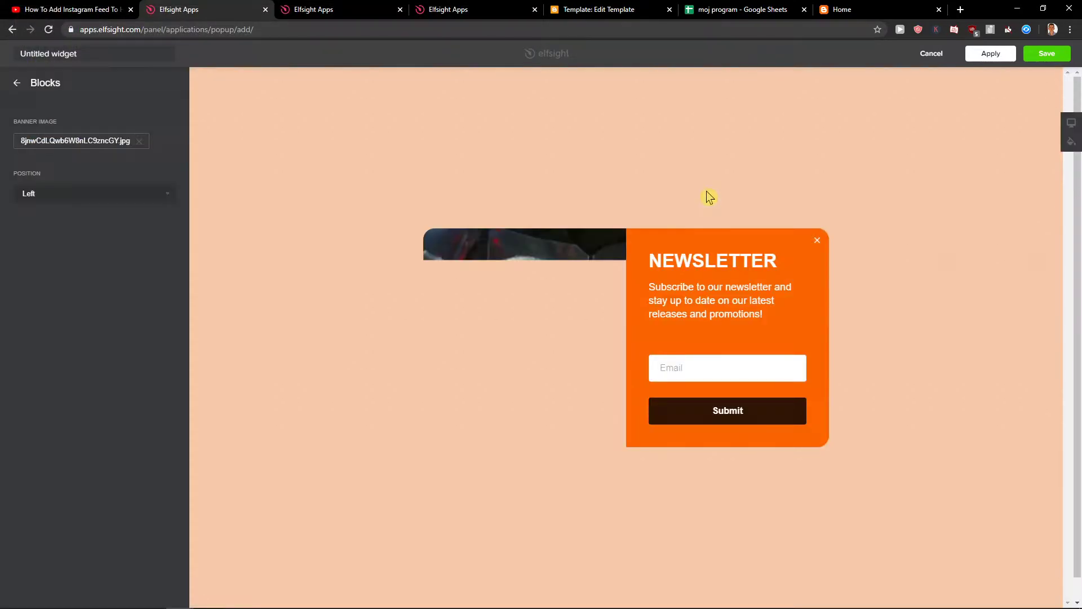
Inspect the form block's Email field and the layout options, and try the email field in the preview
{"action": "left_click", "coordinate": [17, 84]}
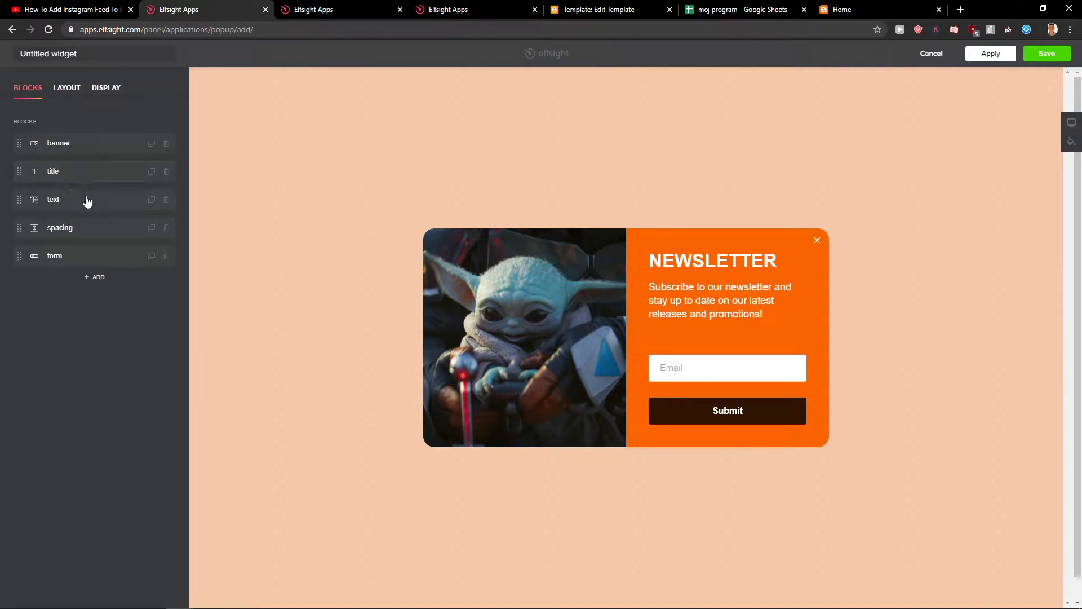
{"action": "left_click", "coordinate": [98, 261]}
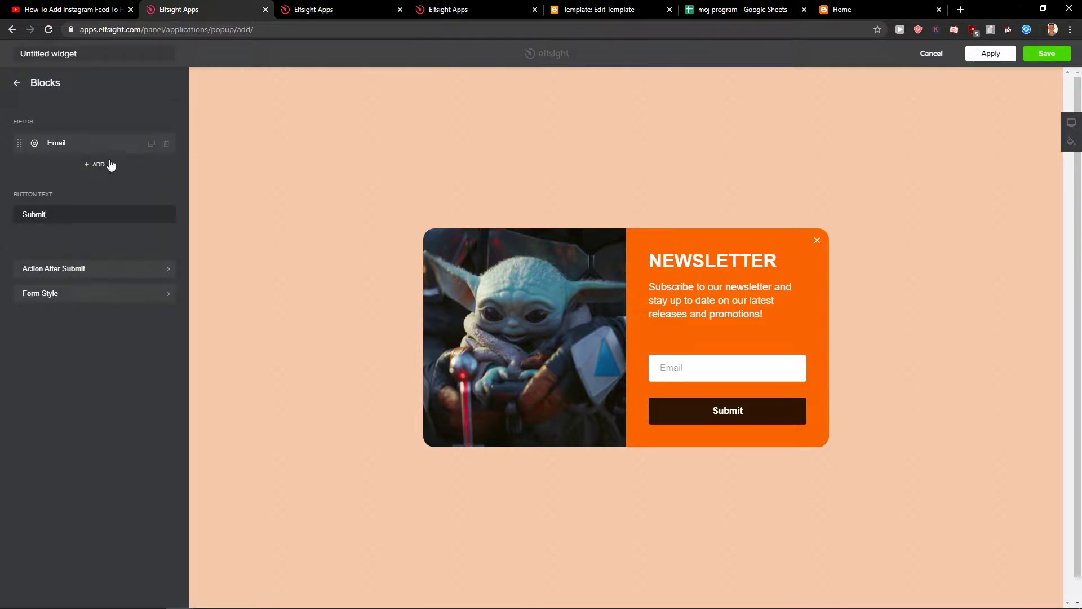
{"action": "left_click", "coordinate": [79, 145]}
{"action": "left_click", "coordinate": [17, 83]}
{"action": "left_click", "coordinate": [17, 84]}
{"action": "left_click", "coordinate": [61, 90]}
{"action": "left_click", "coordinate": [27, 92]}
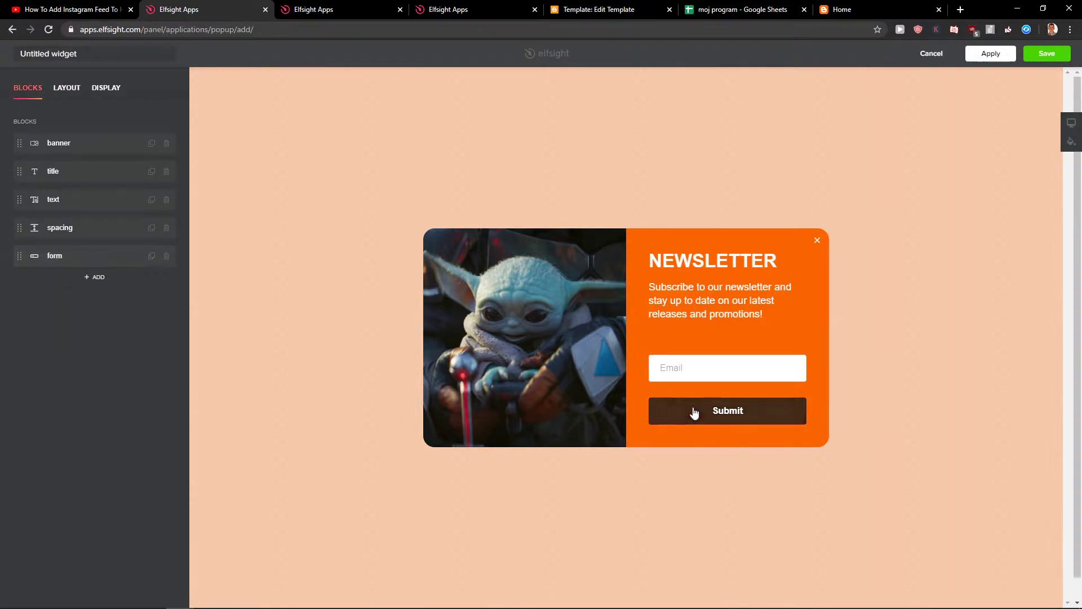
{"action": "left_click", "coordinate": [672, 357]}
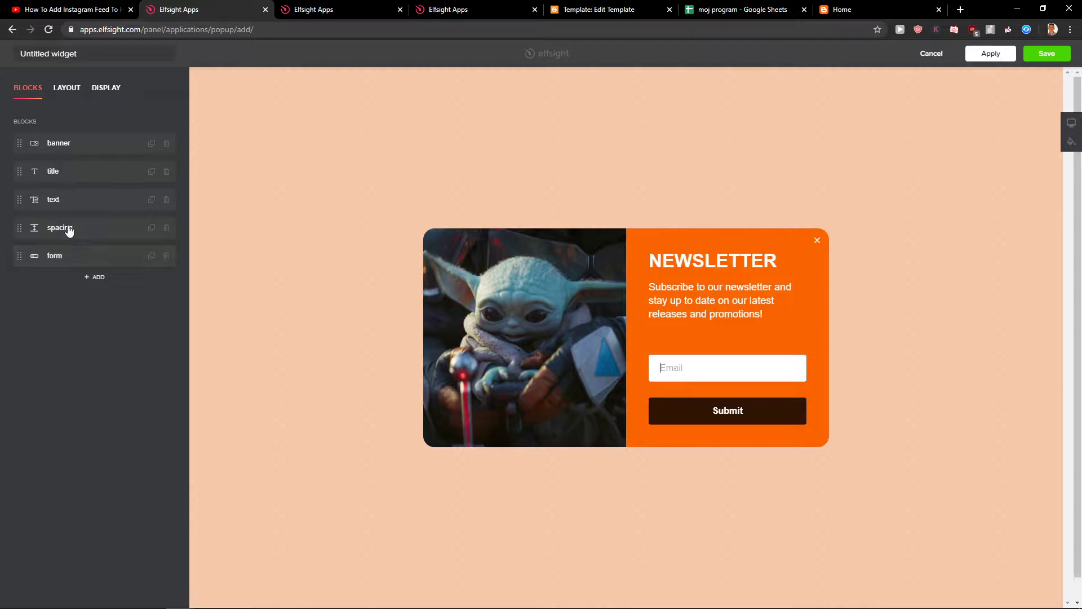
Review the form's Form Style and keep Close the Popup as the Action After Submit
{"action": "left_click", "coordinate": [76, 261]}
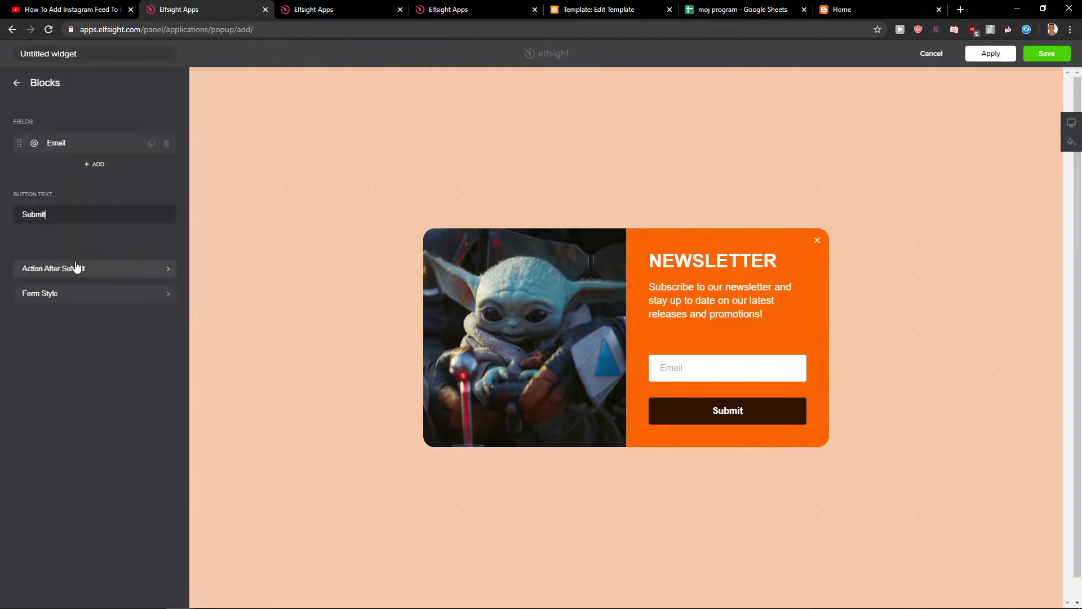
{"action": "left_click", "coordinate": [67, 295]}
{"action": "left_click", "coordinate": [17, 83]}
{"action": "left_click", "coordinate": [70, 274]}
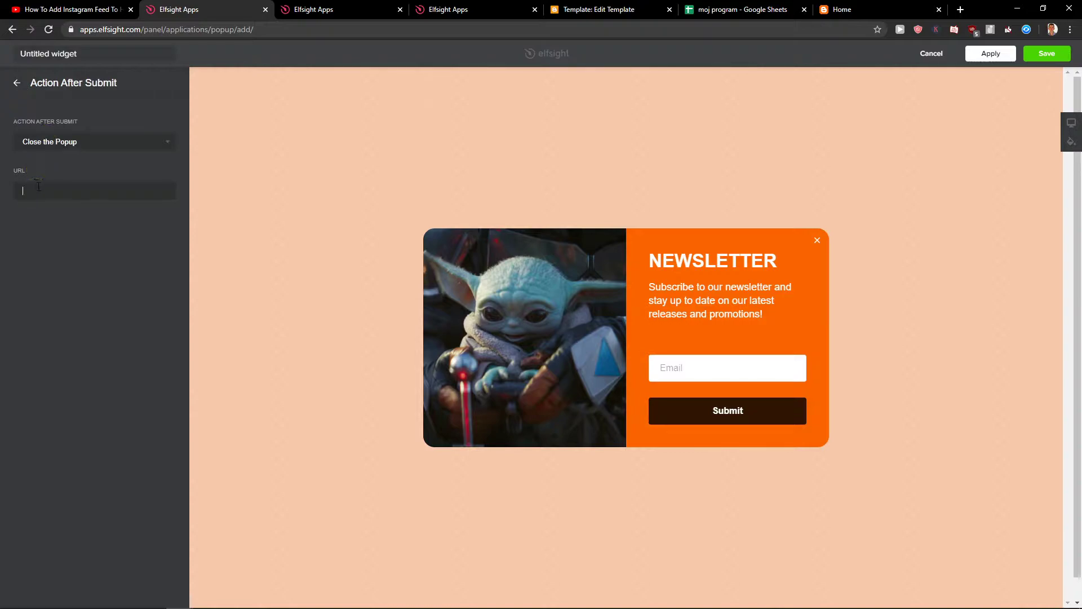
{"action": "left_click", "coordinate": [39, 142]}
{"action": "left_click", "coordinate": [35, 114]}
{"action": "left_click", "coordinate": [15, 85]}
{"action": "left_click", "coordinate": [15, 89]}
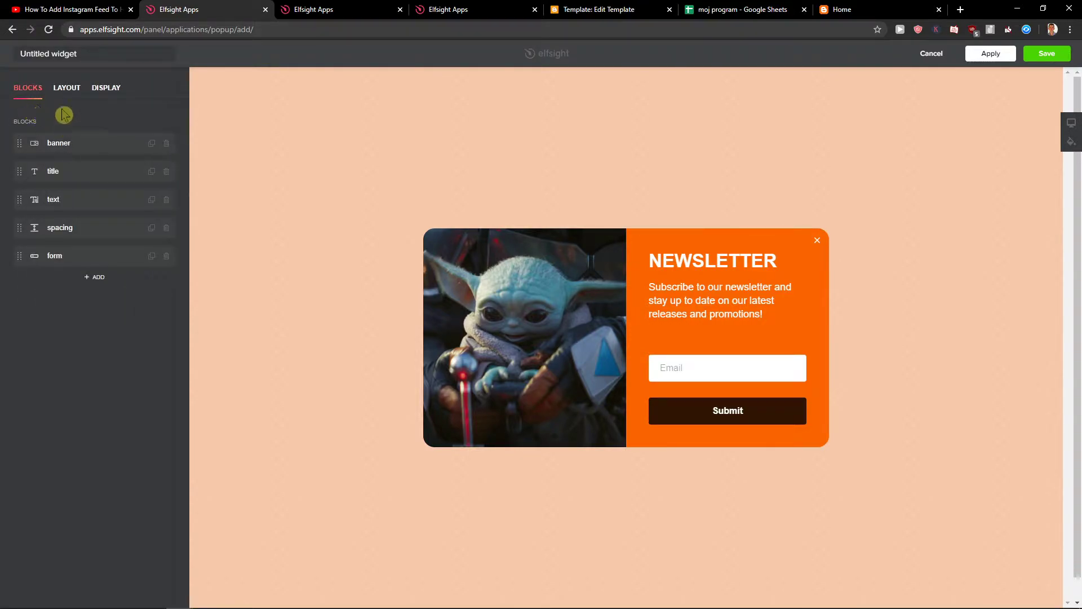
Check the available popup layouts under the Modal chooser and bring up Close Button settings
{"action": "left_click", "coordinate": [64, 92]}
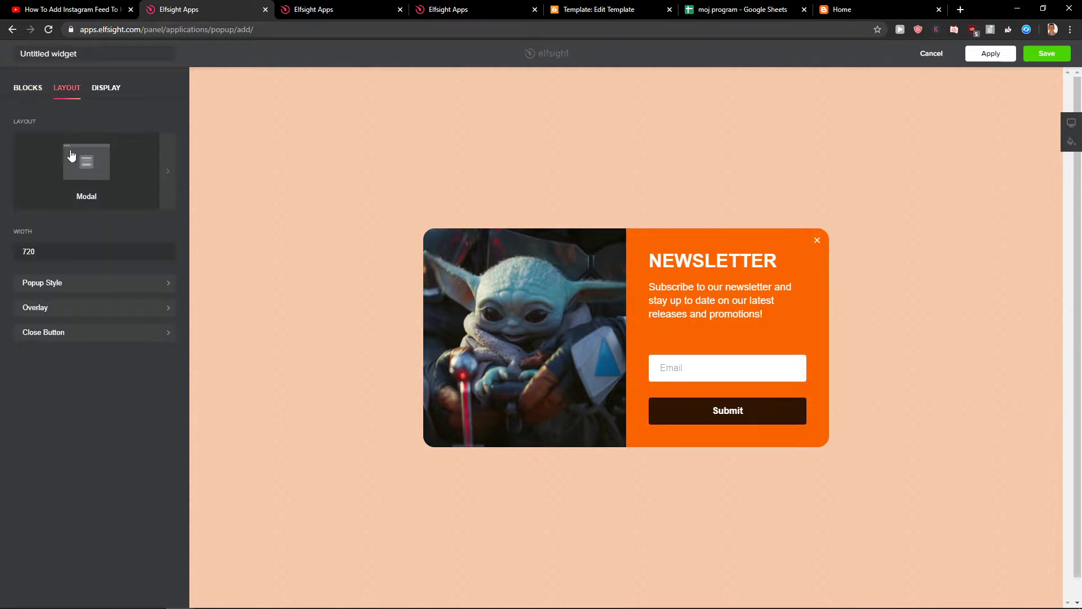
{"action": "left_click", "coordinate": [144, 193]}
{"action": "left_click", "coordinate": [15, 93]}
{"action": "left_click", "coordinate": [58, 333]}
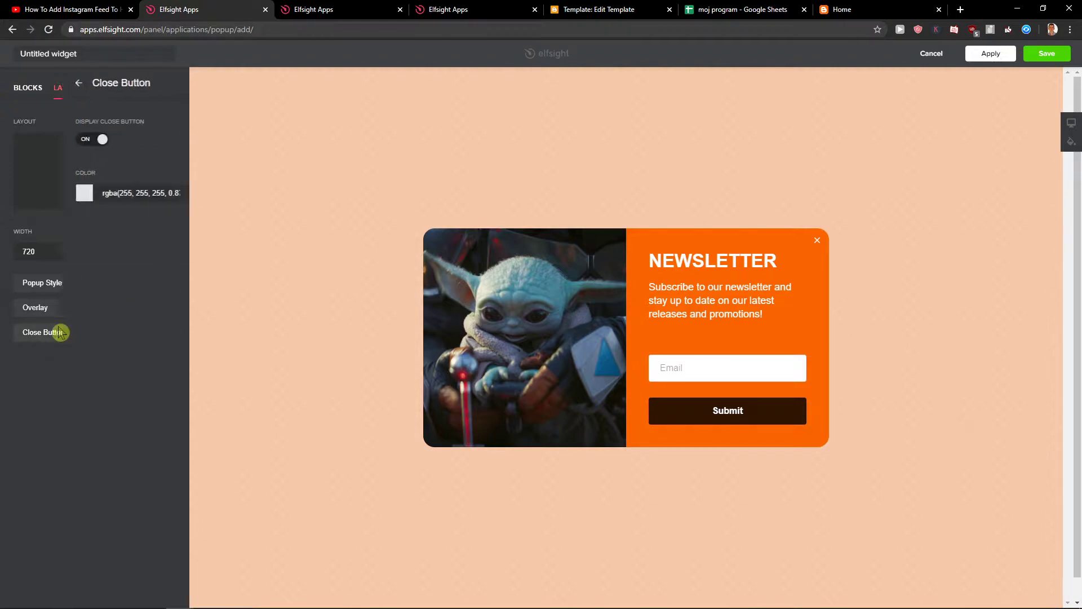
{"action": "left_click", "coordinate": [16, 85]}
{"action": "left_click", "coordinate": [43, 279]}
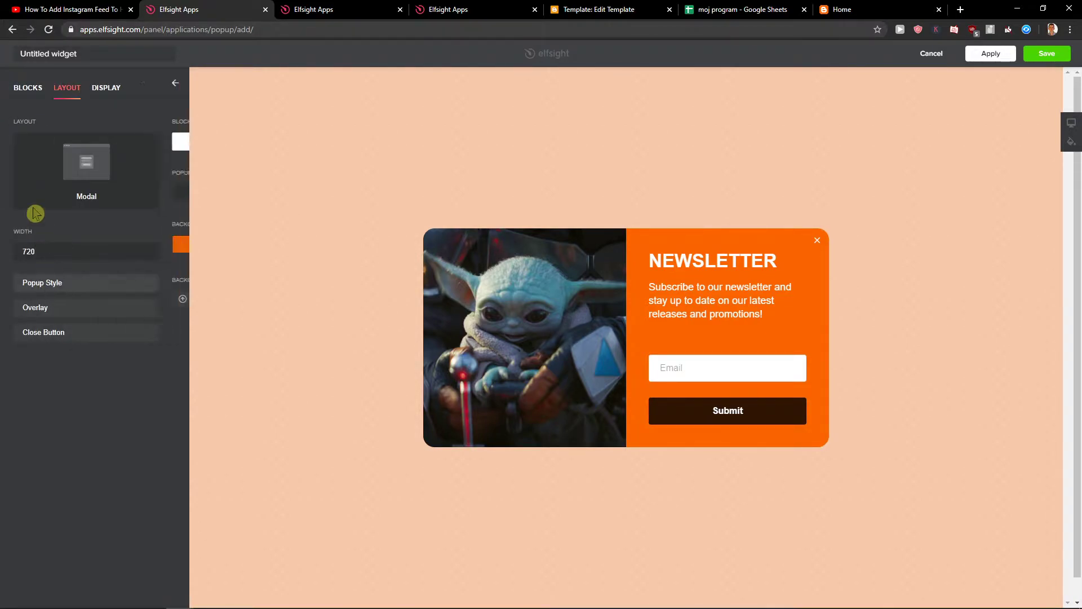
{"action": "left_click", "coordinate": [16, 90]}
{"action": "left_click", "coordinate": [103, 100]}
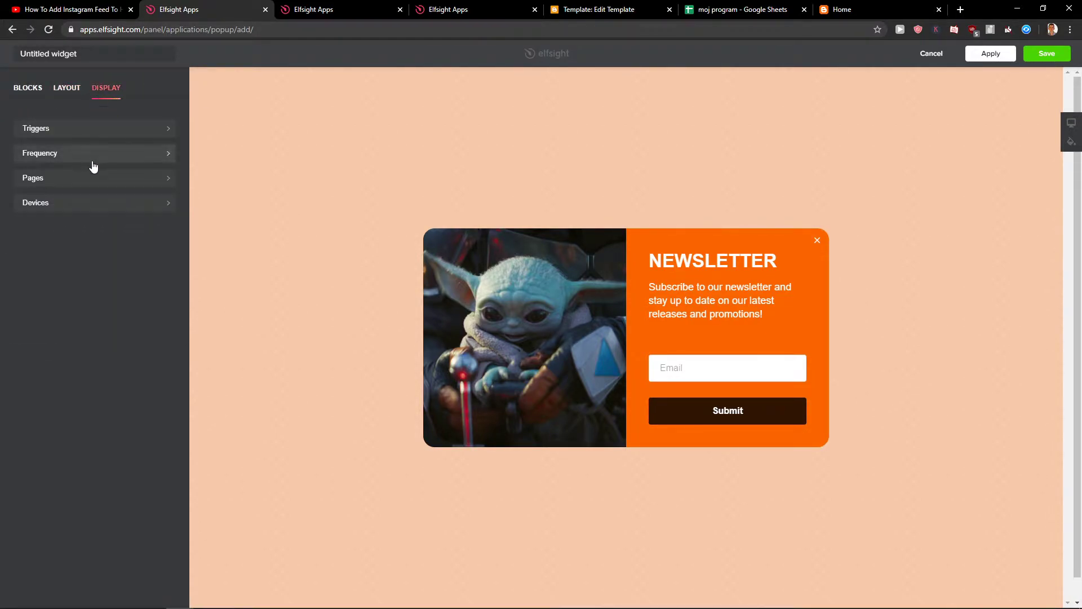
{"action": "left_click", "coordinate": [83, 134]}
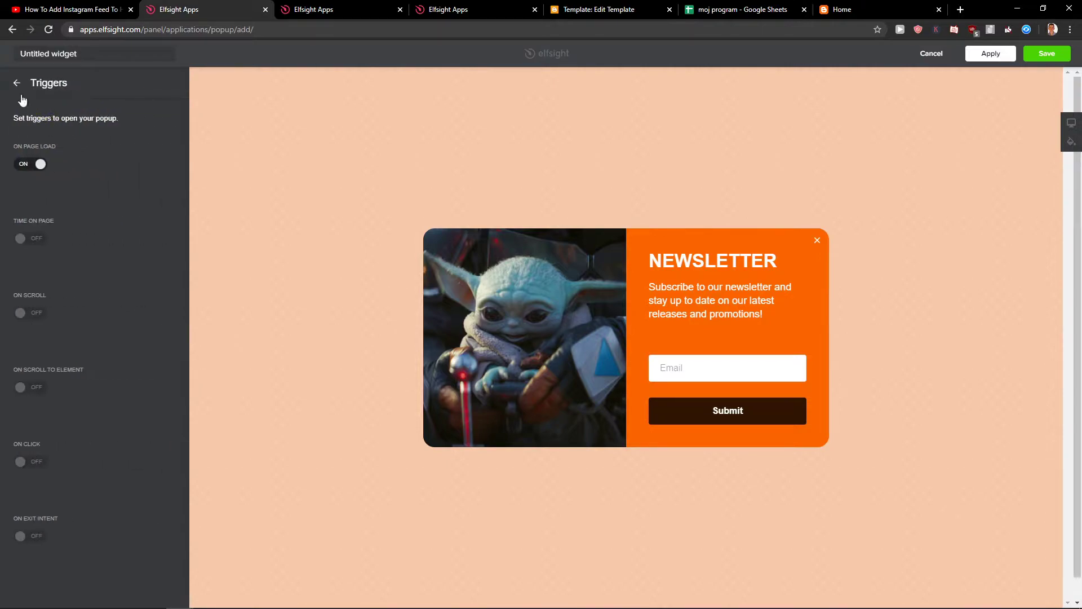
{"action": "left_click", "coordinate": [15, 83]}
{"action": "left_click", "coordinate": [45, 155]}
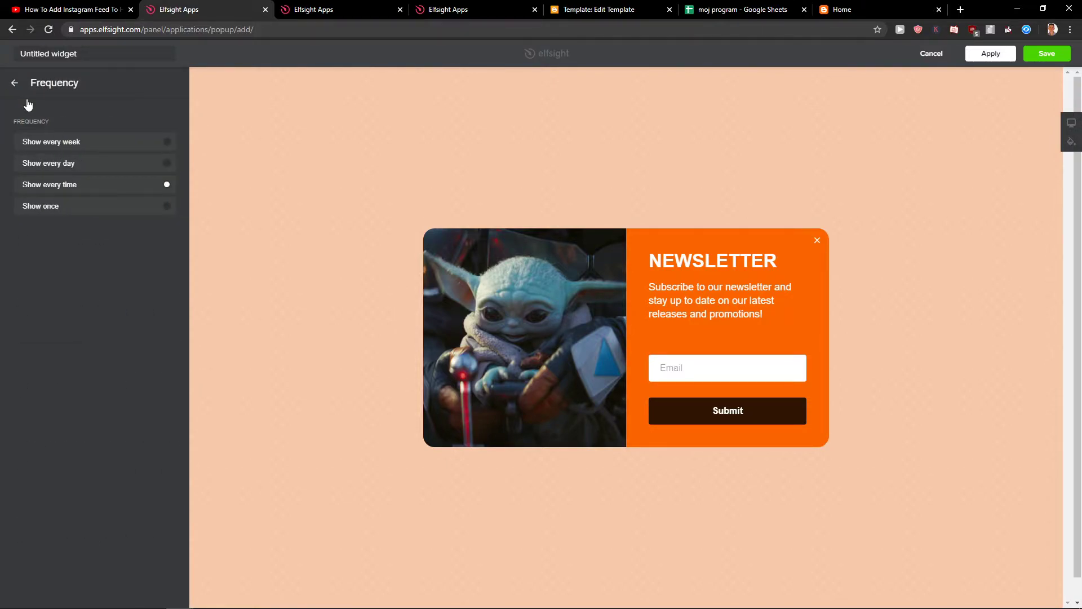
{"action": "left_click", "coordinate": [14, 83]}
{"action": "left_click", "coordinate": [26, 179]}
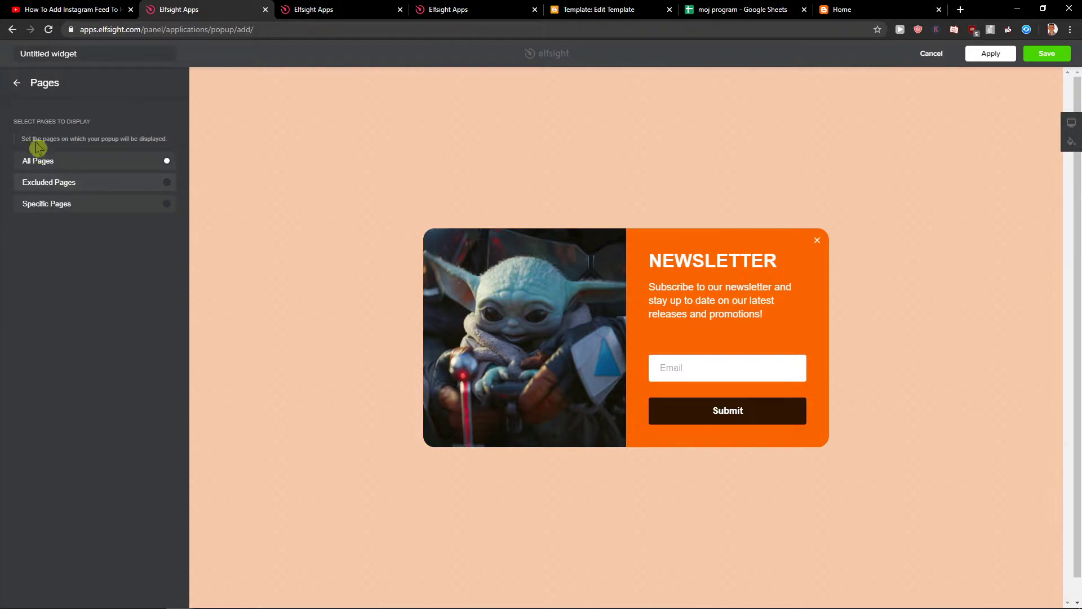
{"action": "left_click", "coordinate": [14, 95]}
{"action": "left_click", "coordinate": [66, 88]}
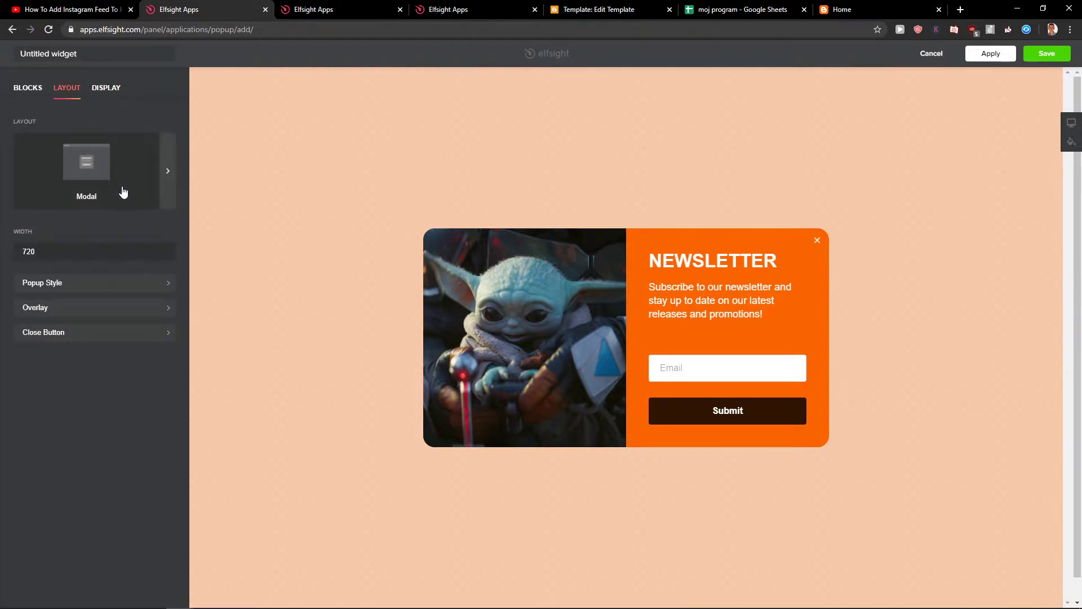
Clear the Layout > Overlay background colour so nothing tints the page behind the popup
{"action": "left_click", "coordinate": [99, 309]}
{"action": "left_click", "coordinate": [25, 243]}
{"action": "left_click_drag", "start_coordinate": [17, 260], "coordinate": [29, 440]}
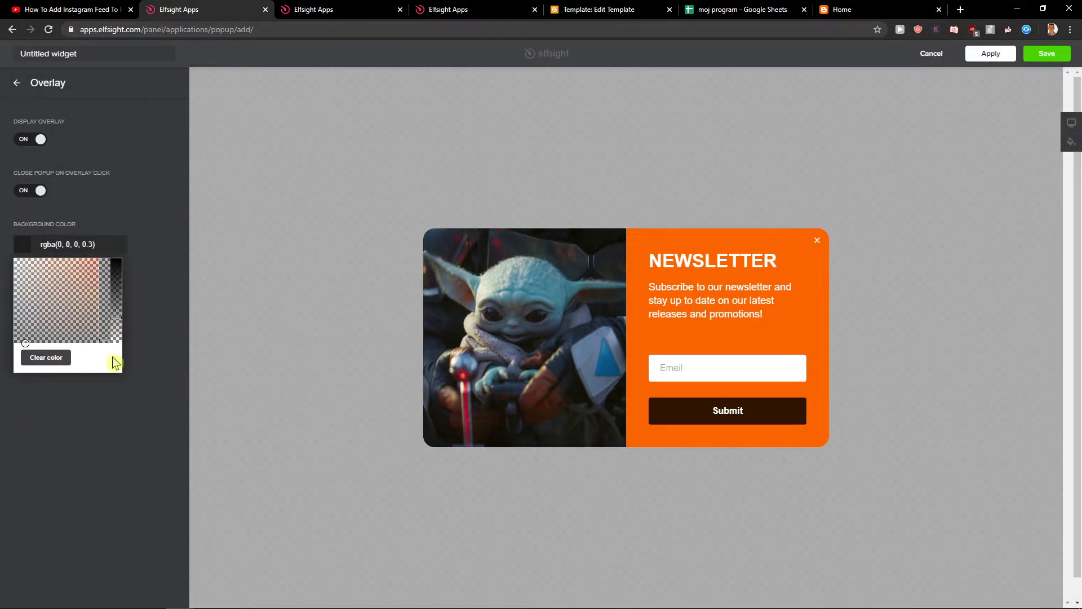
{"action": "left_click", "coordinate": [68, 356]}
{"action": "left_click_drag", "start_coordinate": [23, 265], "coordinate": [11, 222]}
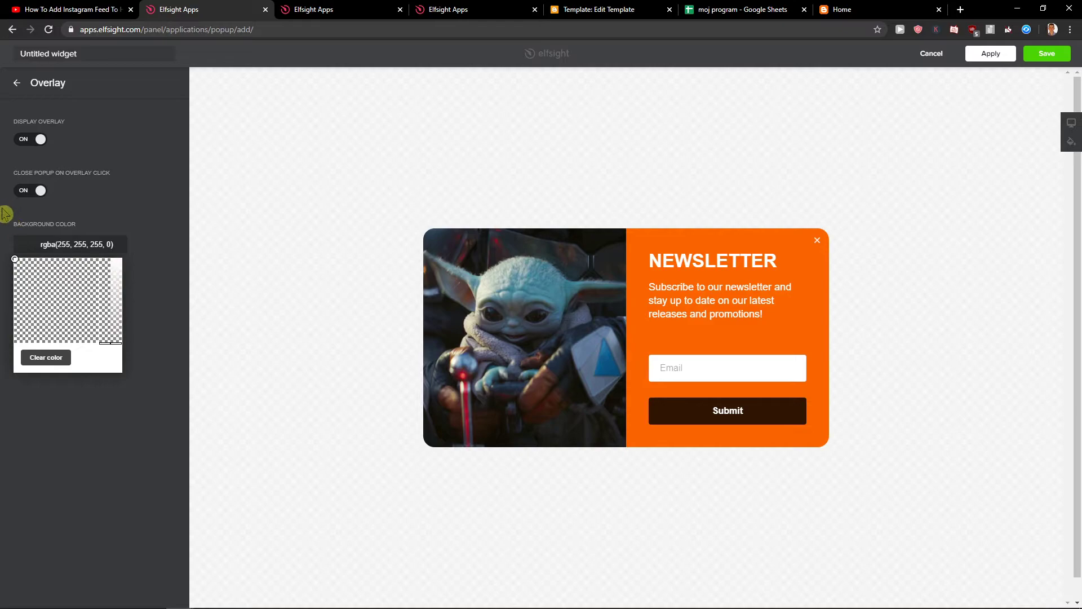
{"action": "left_click", "coordinate": [35, 340]}
{"action": "left_click_drag", "start_coordinate": [130, 336], "coordinate": [109, 353]}
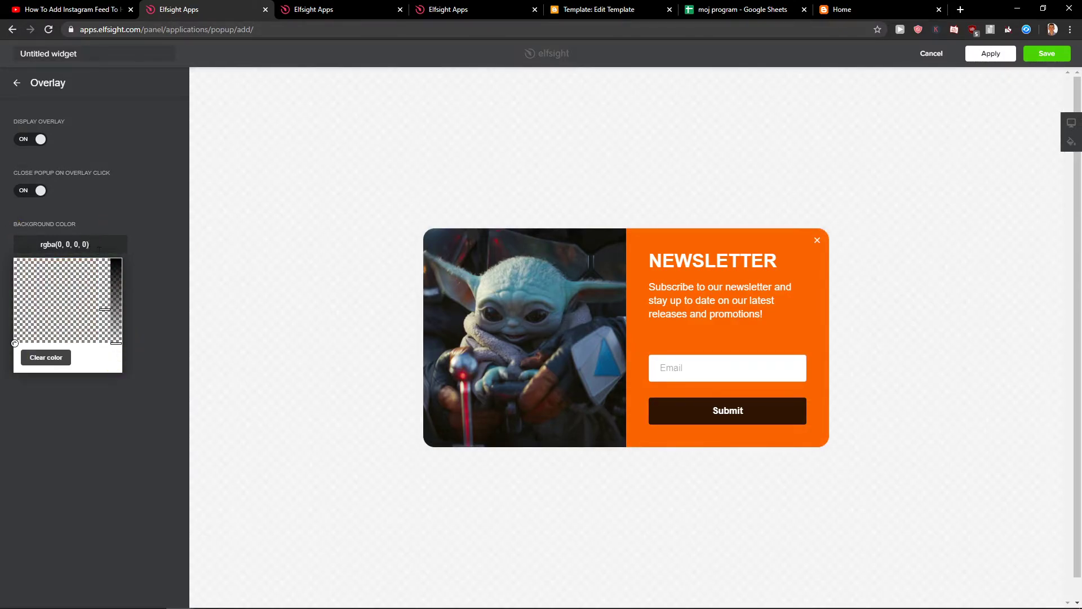
{"action": "left_click", "coordinate": [47, 361]}
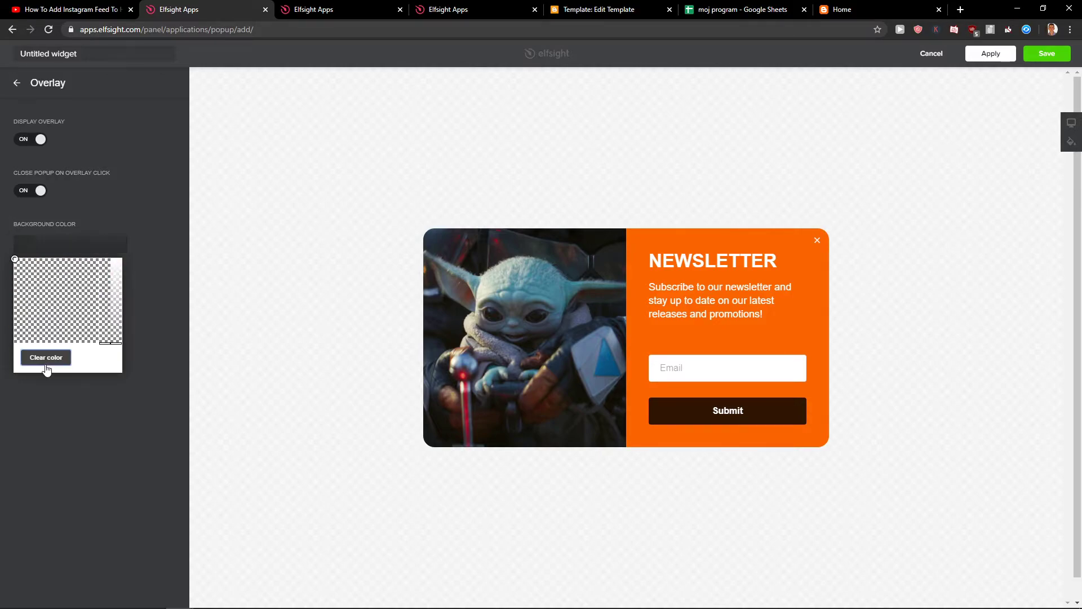
{"action": "left_click", "coordinate": [45, 351]}
{"action": "left_click", "coordinate": [70, 404]}
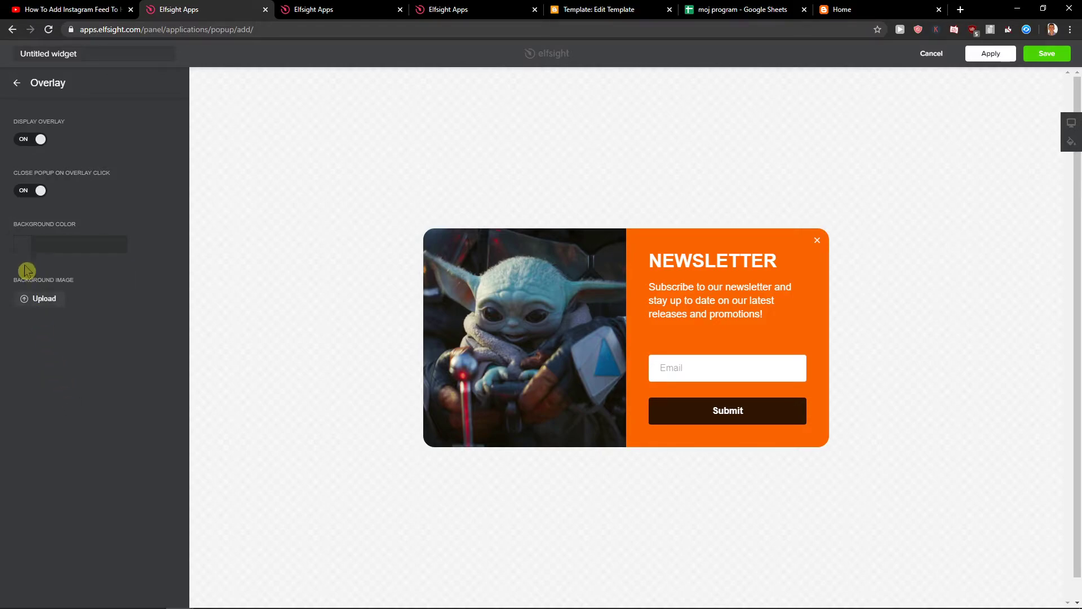
{"action": "left_click", "coordinate": [14, 95]}
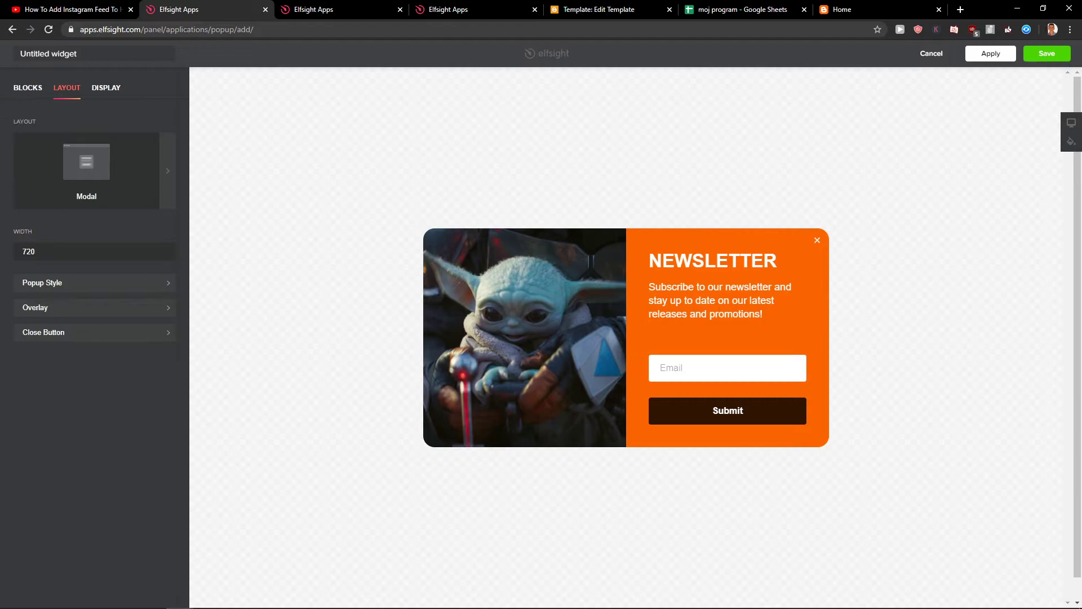
Inspect the title, text and spacing block settings from the Blocks list
{"action": "left_click", "coordinate": [27, 89]}
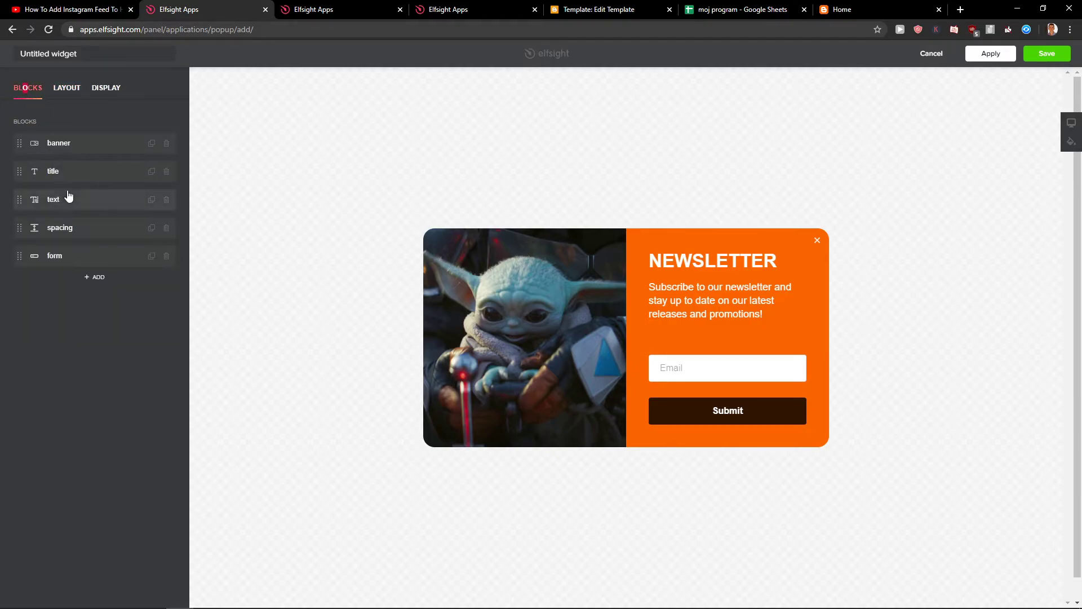
{"action": "left_click", "coordinate": [86, 179]}
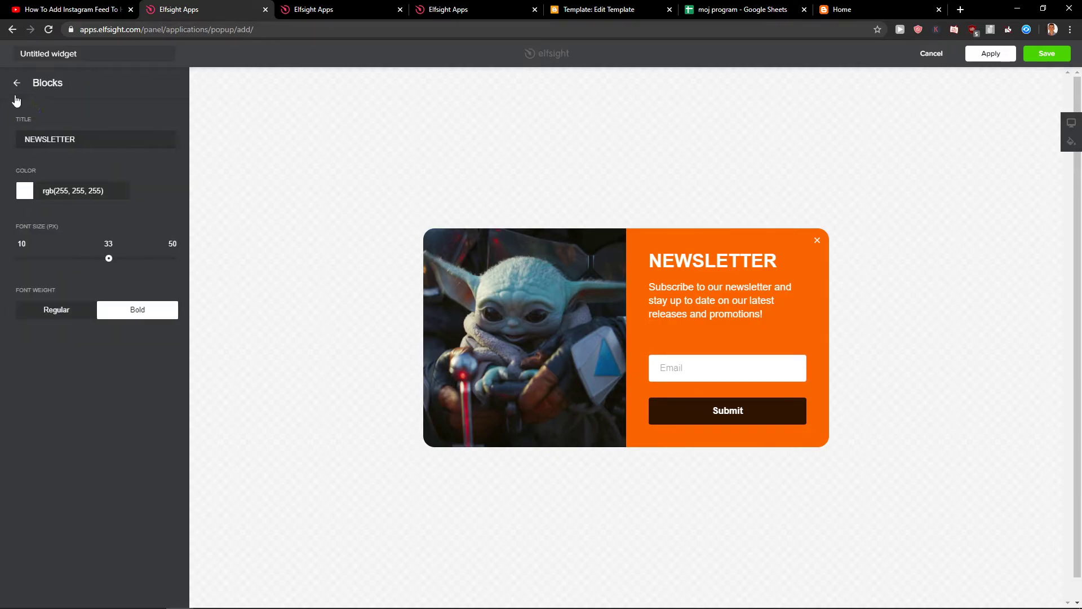
{"action": "left_click", "coordinate": [17, 83]}
{"action": "left_click", "coordinate": [35, 202]}
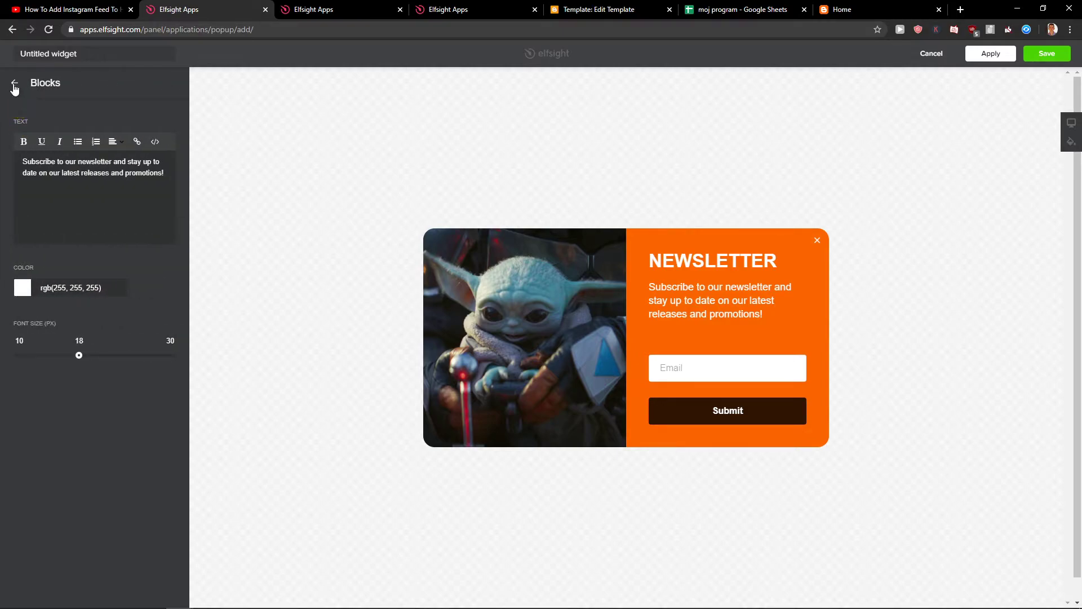
{"action": "left_click", "coordinate": [17, 83]}
{"action": "left_click", "coordinate": [49, 236]}
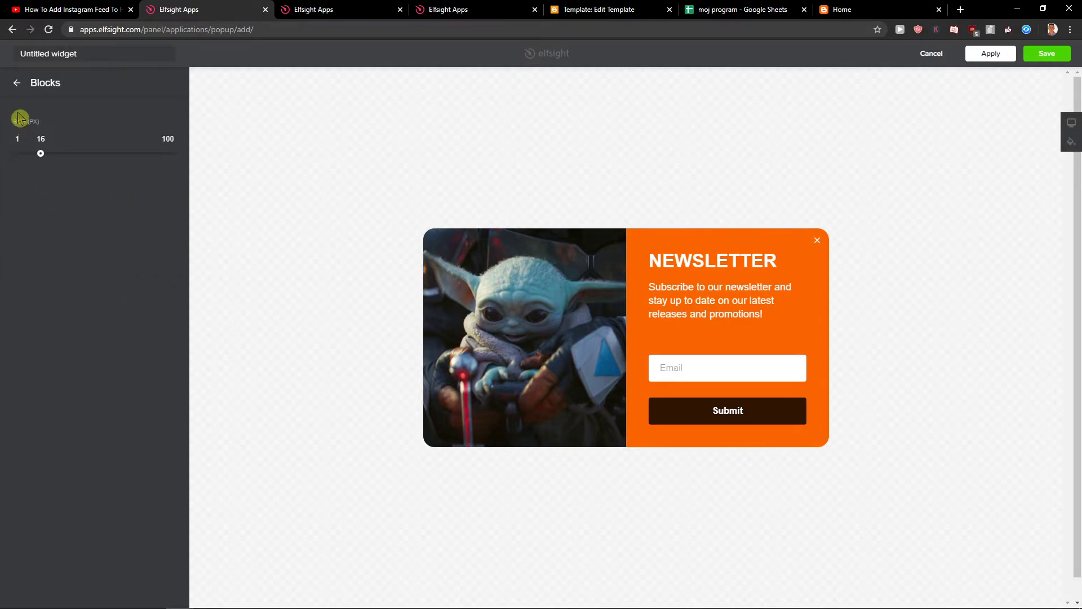
{"action": "left_click", "coordinate": [17, 83]}
Check the banner block, then open the form block's Submit Button Text field
{"action": "left_click", "coordinate": [66, 142]}
{"action": "left_click", "coordinate": [17, 83]}
{"action": "left_click", "coordinate": [63, 264]}
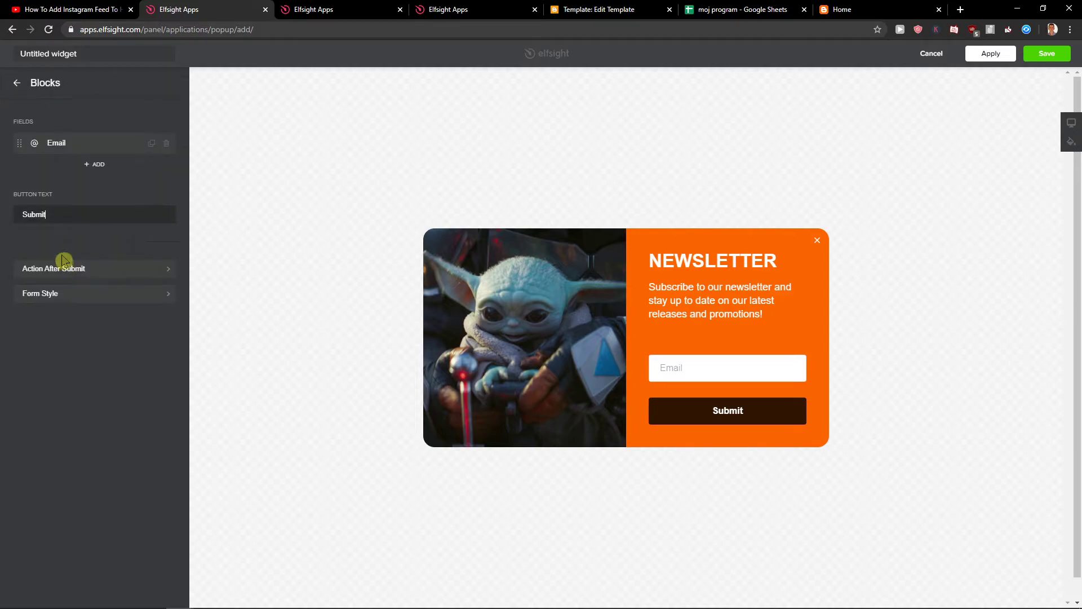
{"action": "left_click", "coordinate": [95, 220]}
Look at the form style settings, then save the newsletter popup widget
{"action": "left_click", "coordinate": [97, 293]}
{"action": "left_click", "coordinate": [29, 83]}
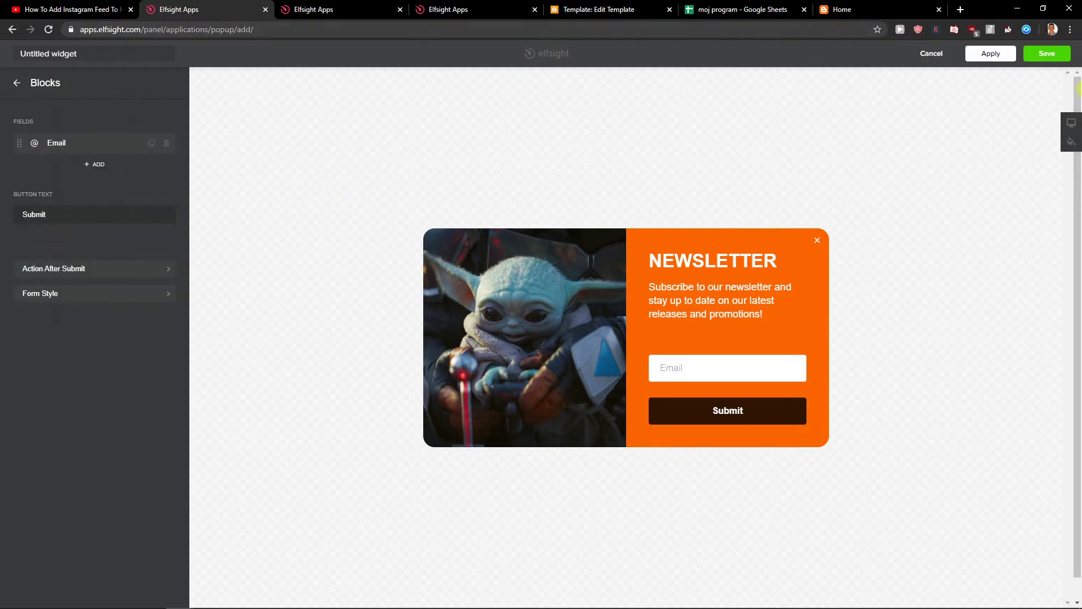
{"action": "left_click", "coordinate": [1046, 53]}
Copy the popup's embed code from the Elfsight install dialog and go to Blogger's theme HTML editor
{"action": "left_click", "coordinate": [443, 9]}
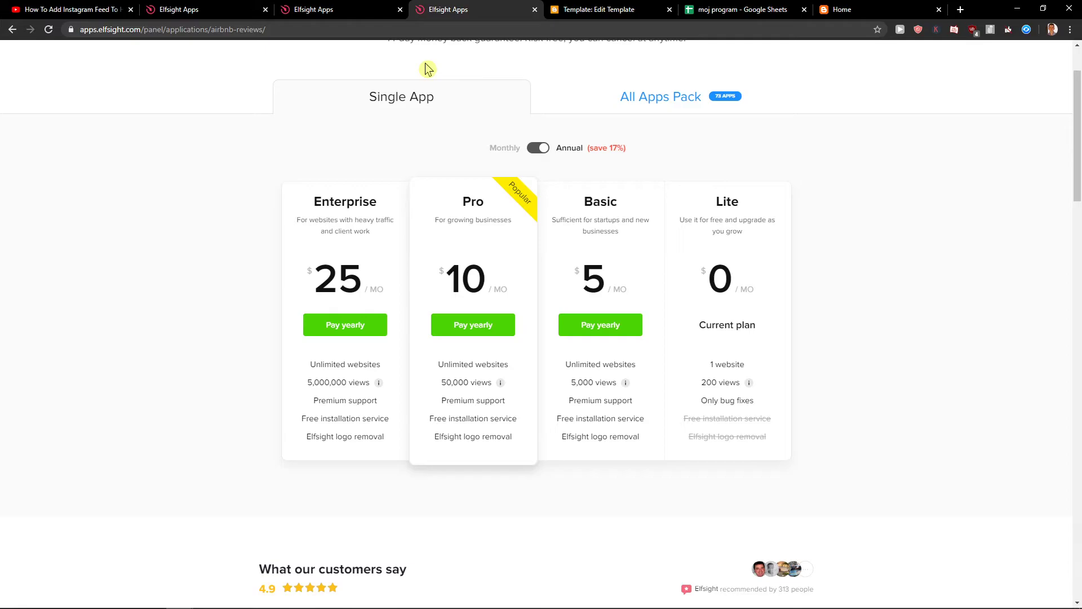
{"action": "left_click", "coordinate": [217, 9]}
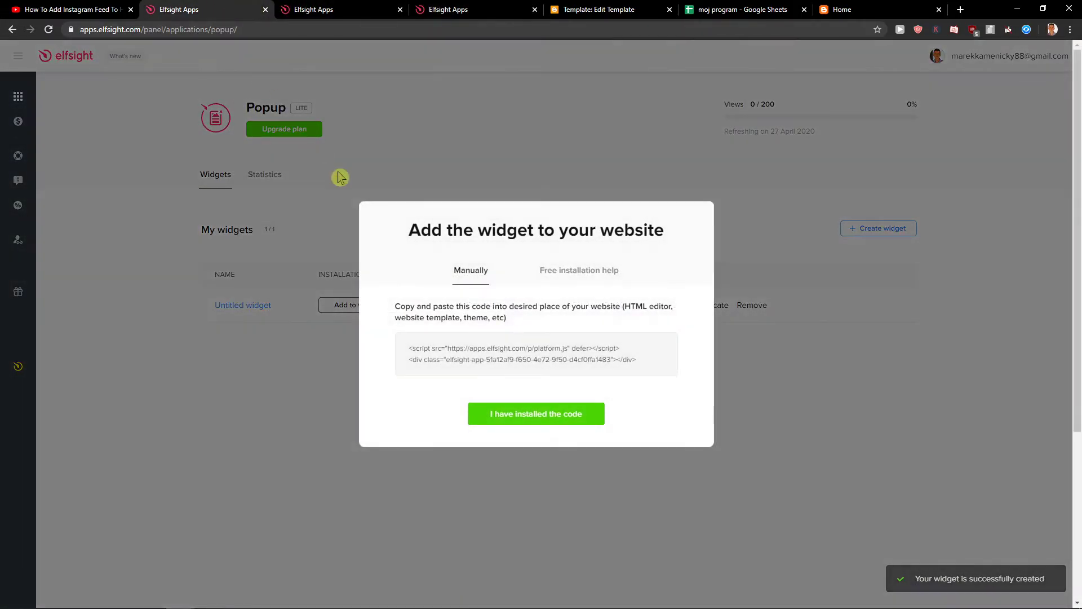
{"action": "left_click", "coordinate": [459, 367]}
{"action": "left_click", "coordinate": [629, 16]}
{"action": "left_click_drag", "start_coordinate": [1077, 100], "coordinate": [1069, 395]}
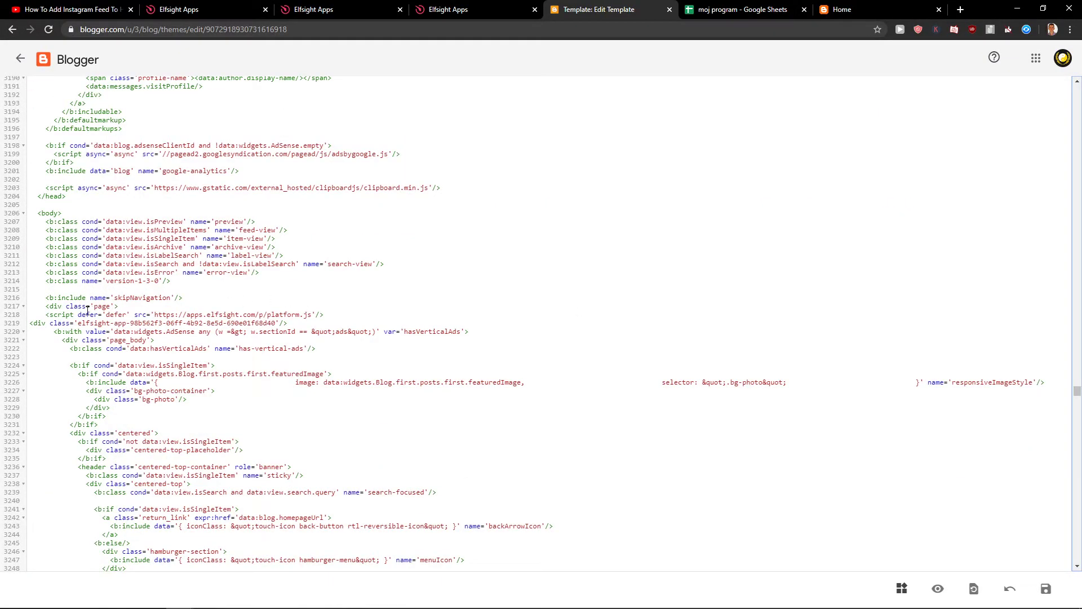
Paste the Elfsight embed code on a new line after <div class='page'> and save the theme
{"action": "left_click", "coordinate": [130, 306]}
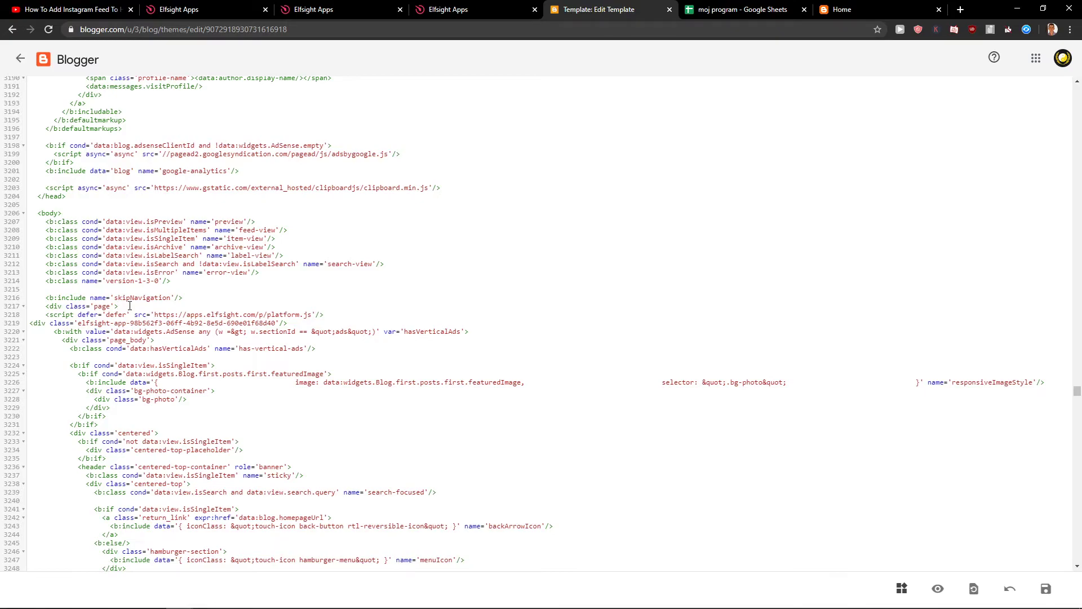
{"action": "key", "text": "Return"}
{"action": "type", "text": "<script src=\"https://apps.elfsight.com/p/platform.js\" defer></script> <div class=\"elfsight-app-51a12af9-f650-4e72-9f50-d4cf0ffa1483\"></div>"}
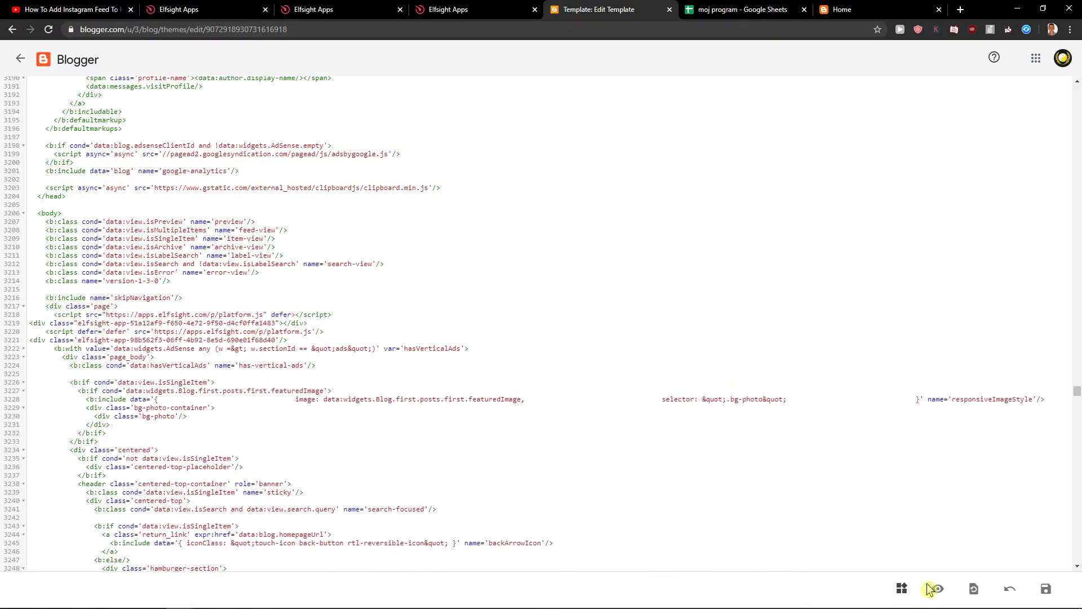
{"action": "left_click", "coordinate": [1046, 589]}
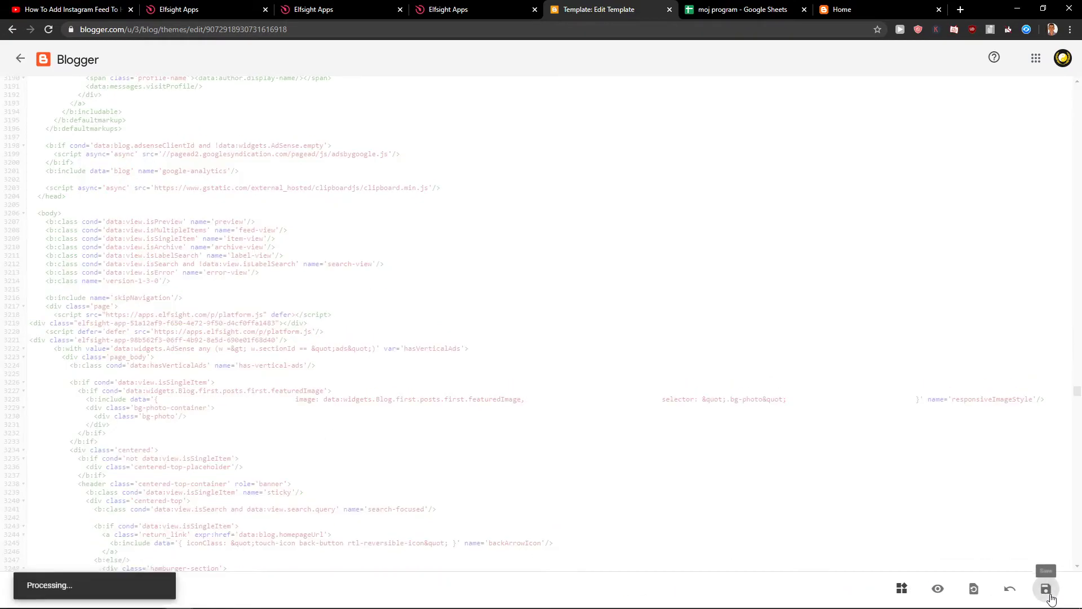
Preview the blog theme and submit the Baby Yoda popup's form empty to test email validation
{"action": "left_click", "coordinate": [933, 588]}
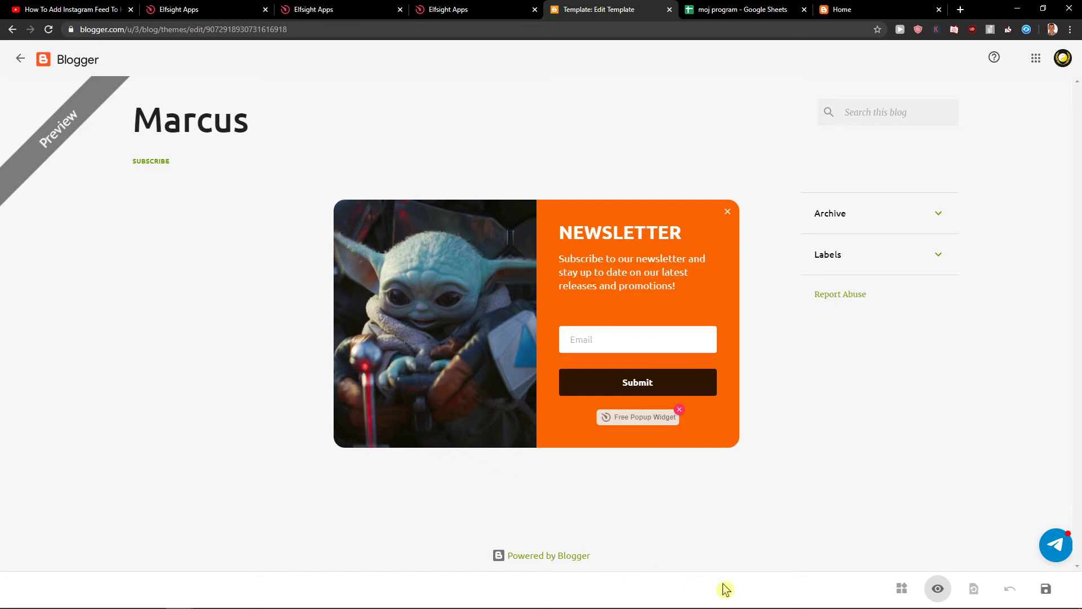
{"action": "left_click", "coordinate": [635, 385]}
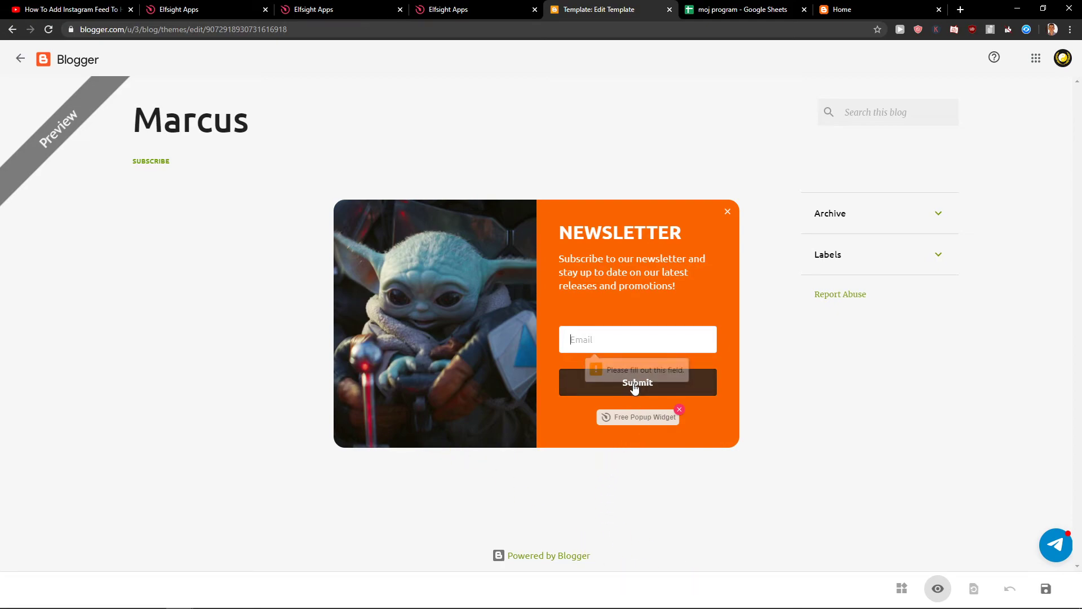